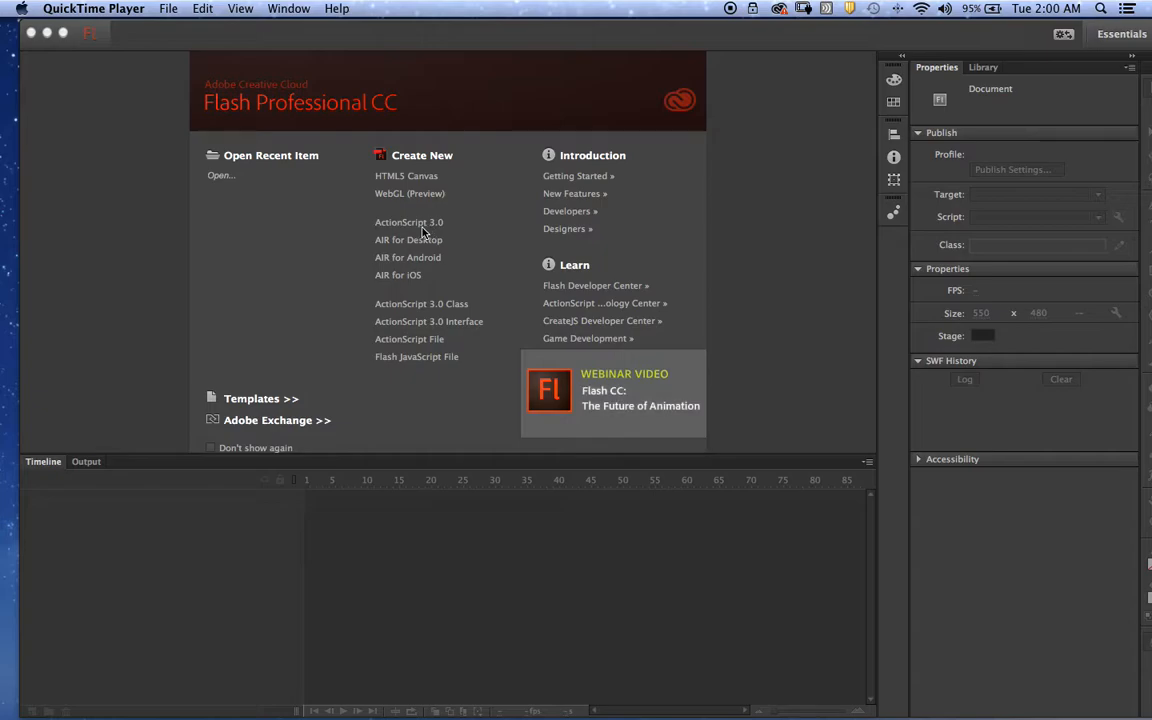
Create an ActionScript 3.0 document with a 1024 × 768 px stage and fit the stage in the window.
click(418, 229)
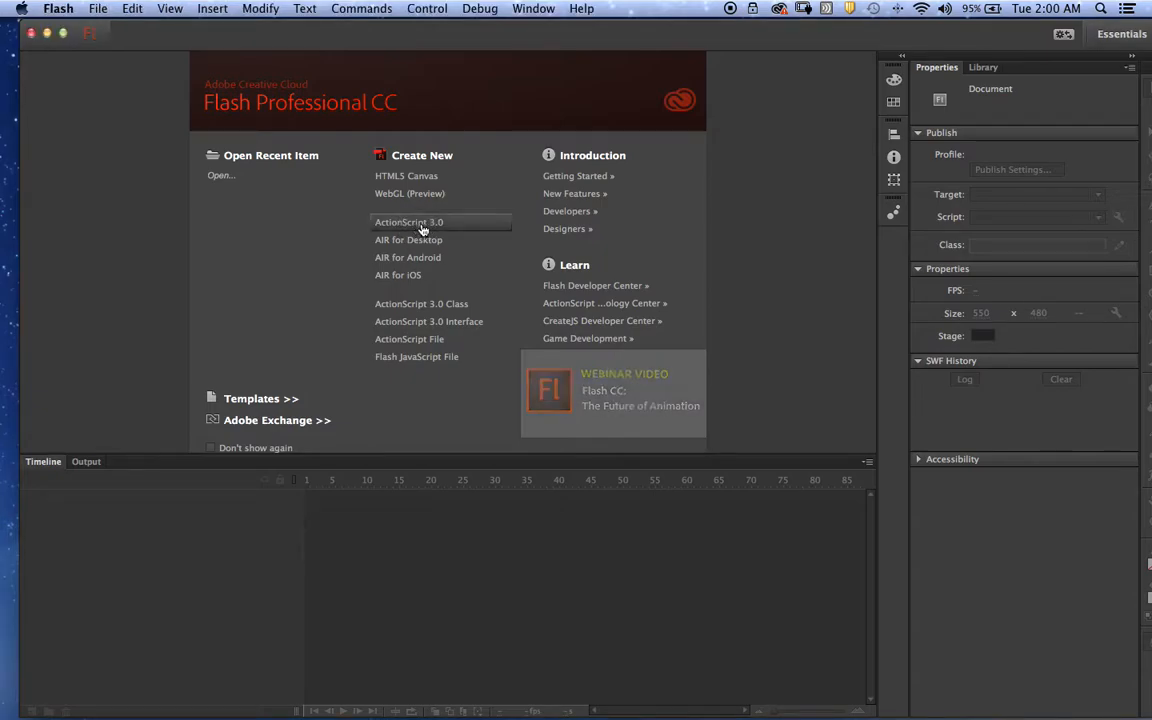
click(463, 229)
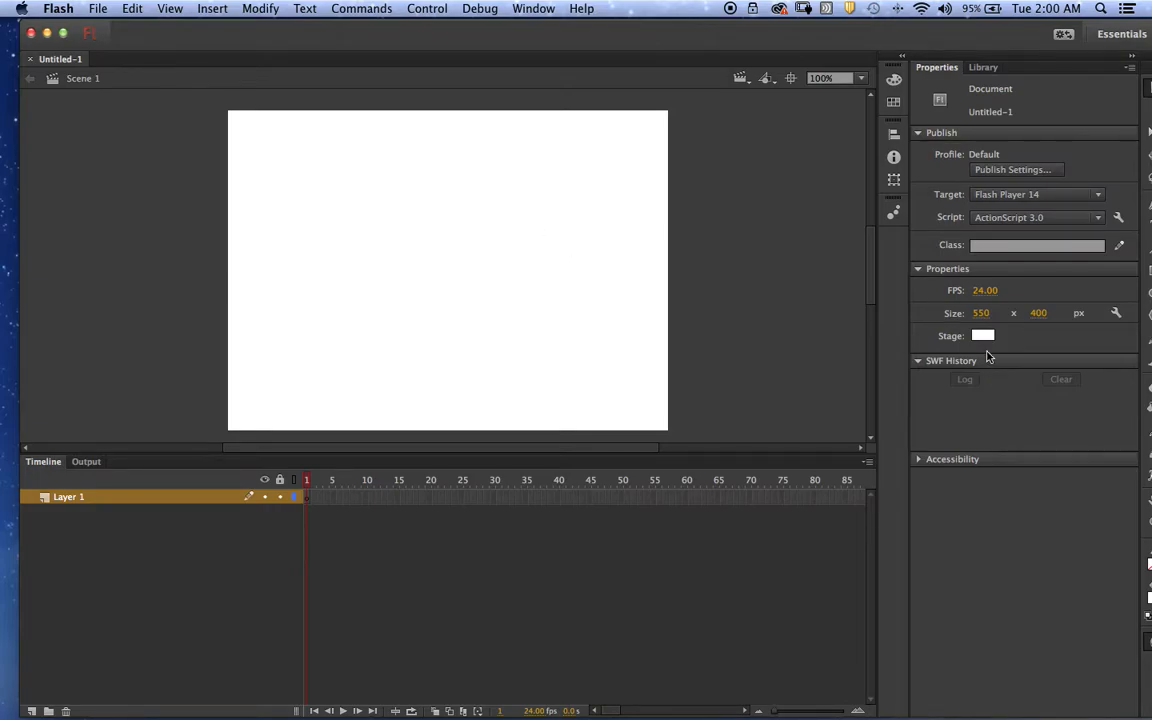
click(985, 314)
text(1024)
click(1045, 313)
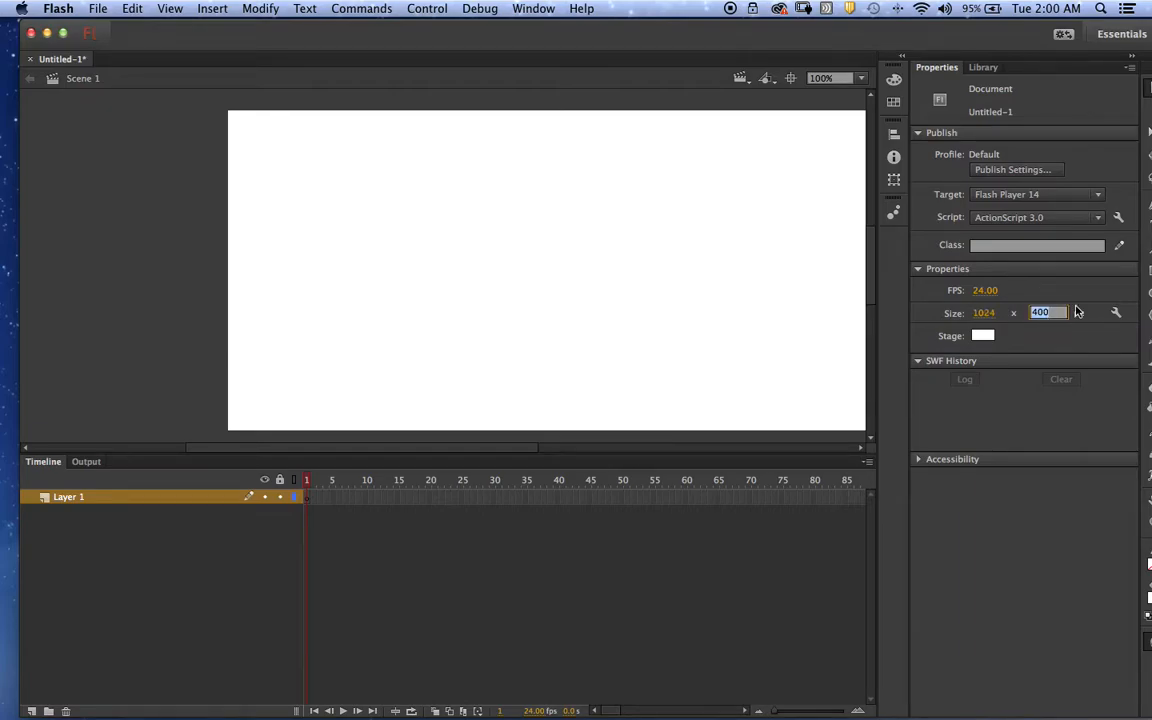
text(768)
key(Return)
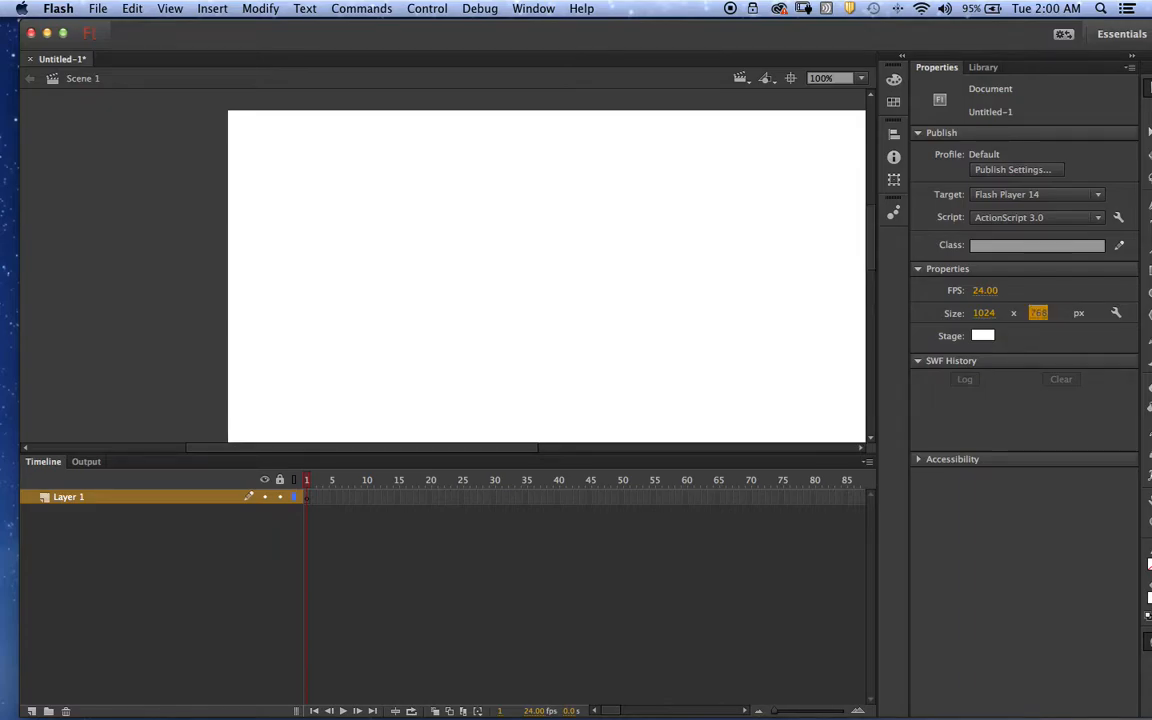
click(861, 79)
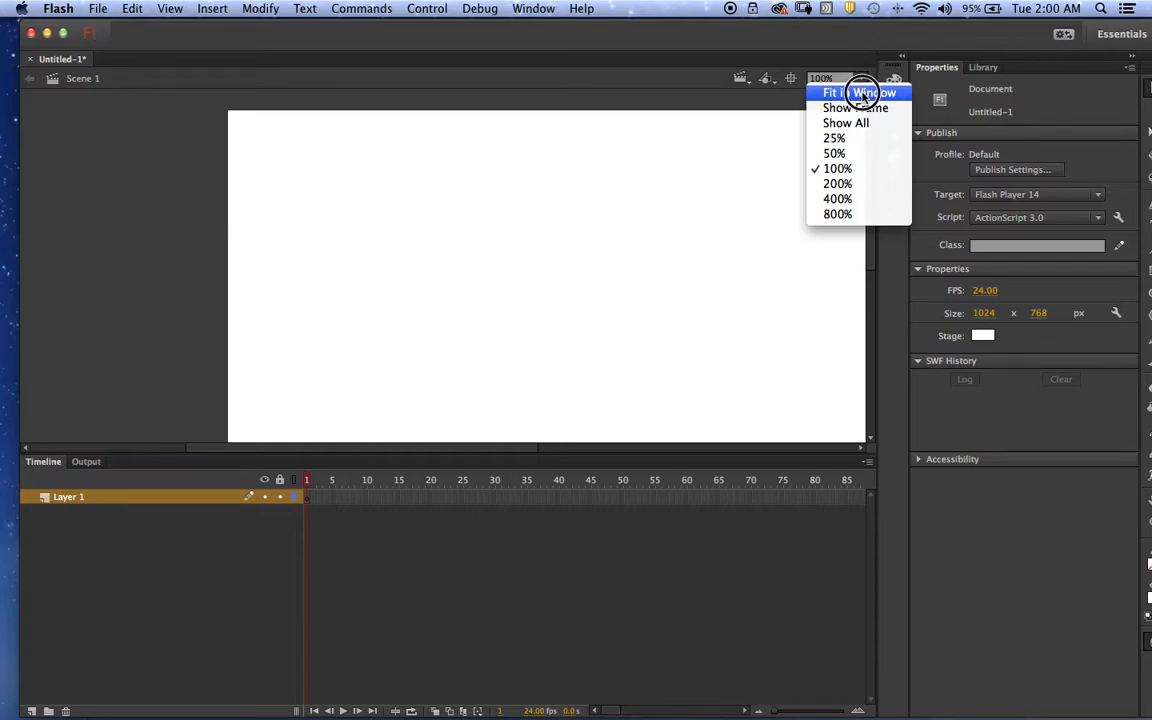
click(863, 95)
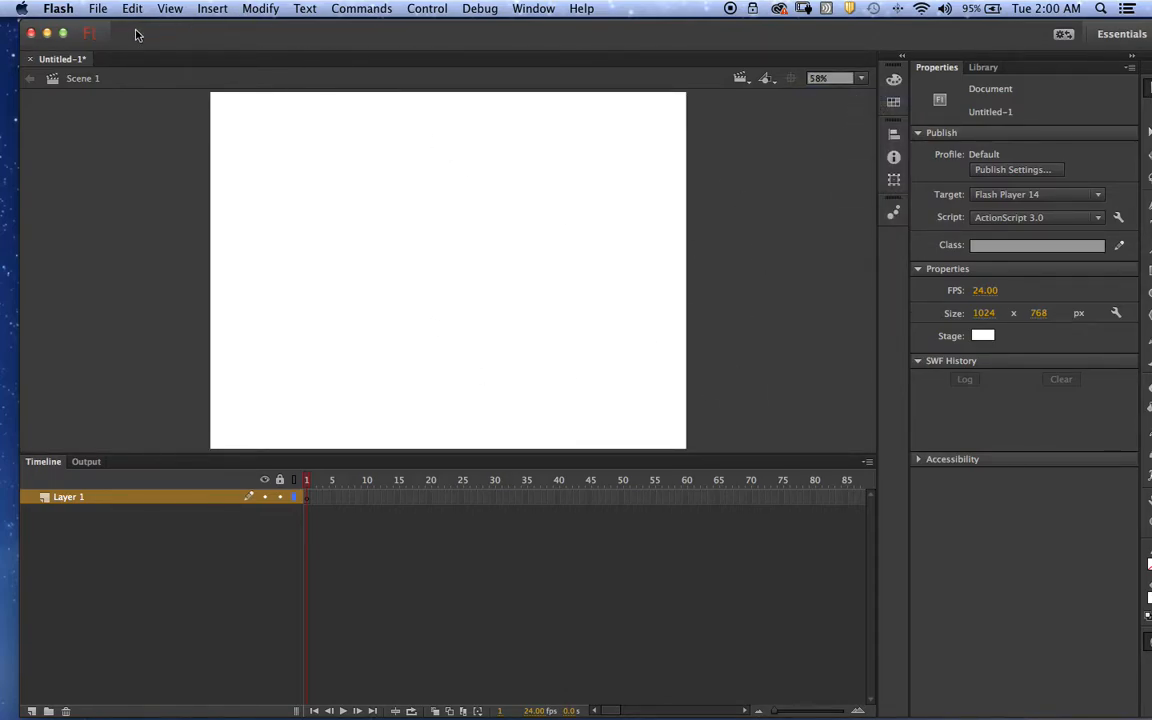
Import the nine images specialProjects2-01.png to specialProjects2-09.png from the Desktop to the stage.
click(100, 9)
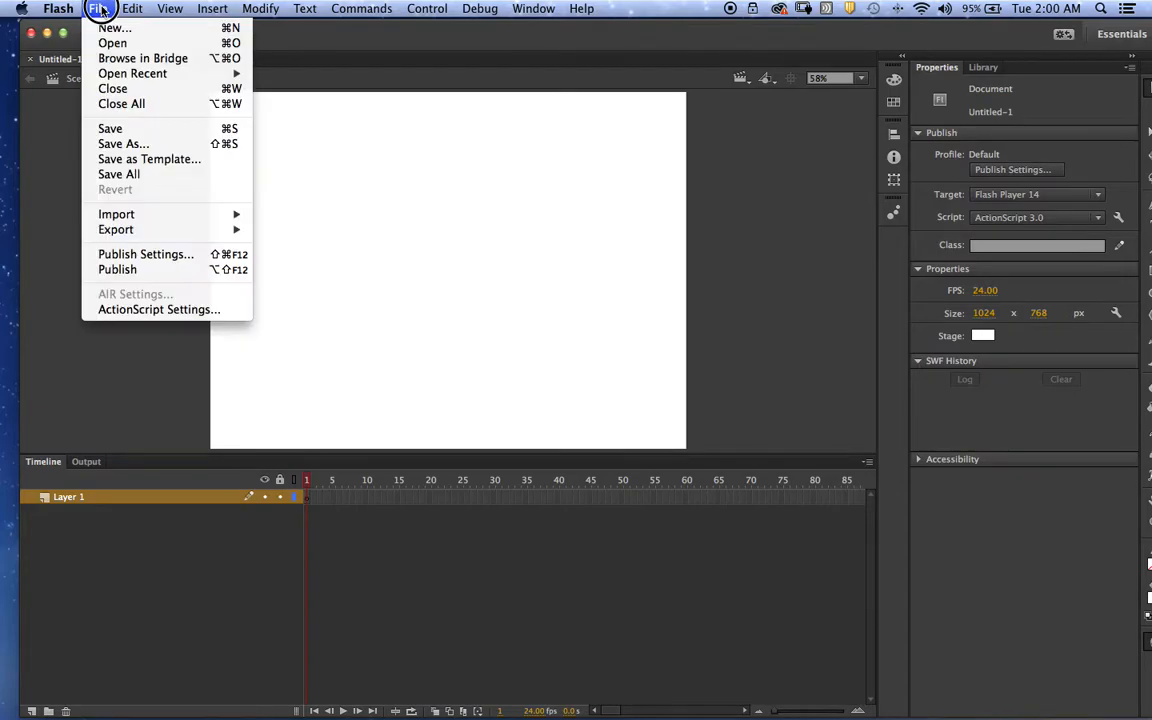
mouse_move(157, 216)
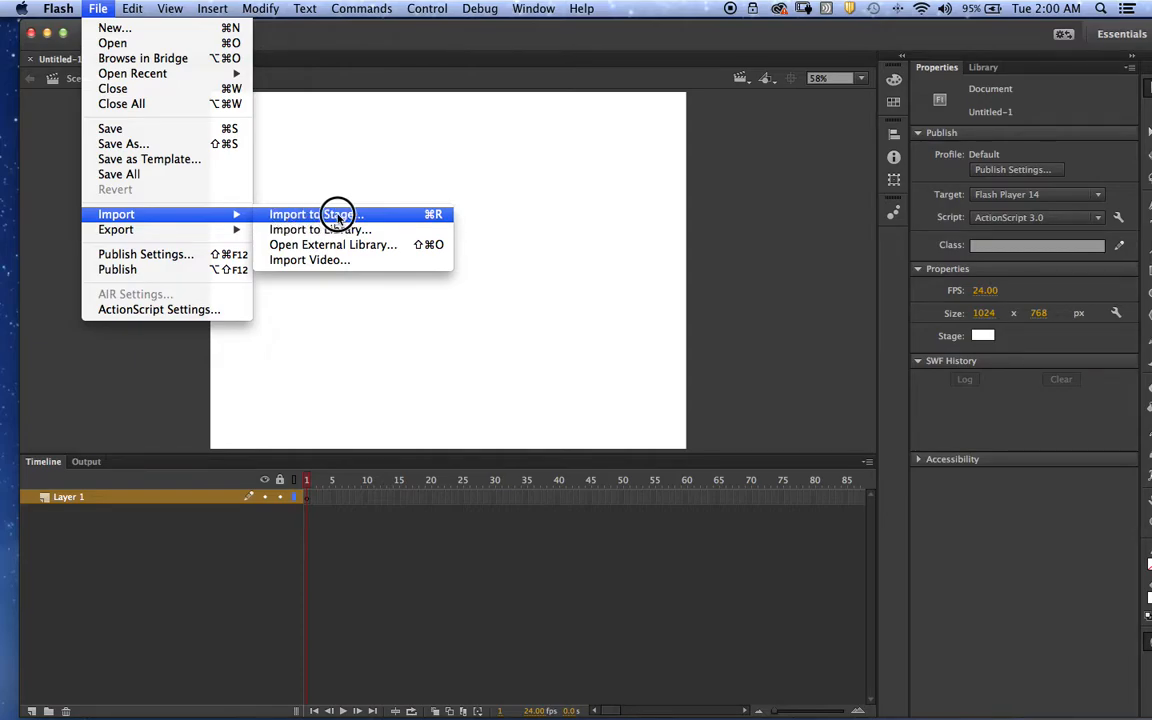
click(398, 216)
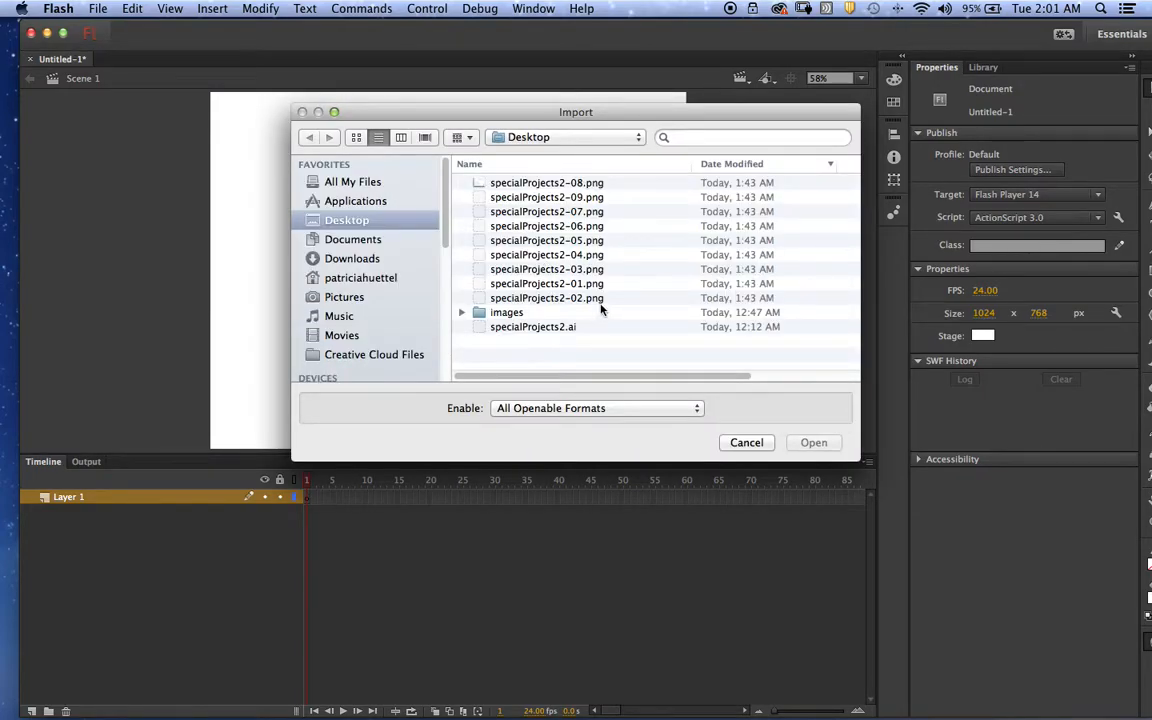
drag(619, 301, 600, 176)
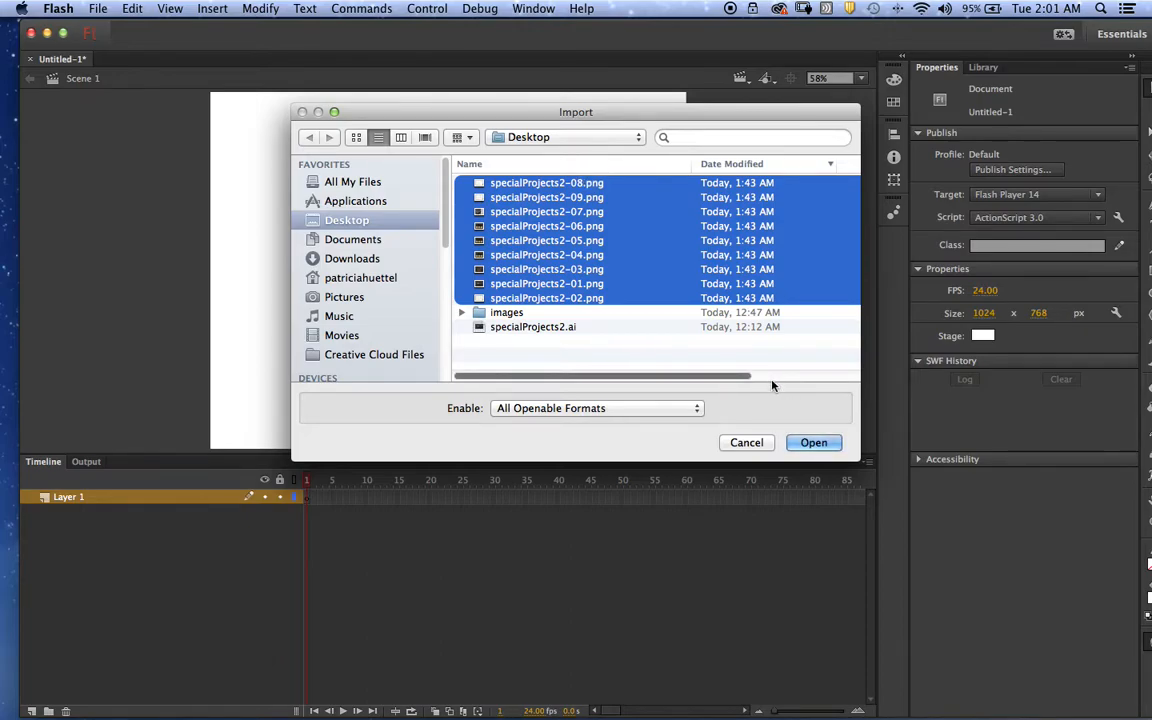
click(823, 450)
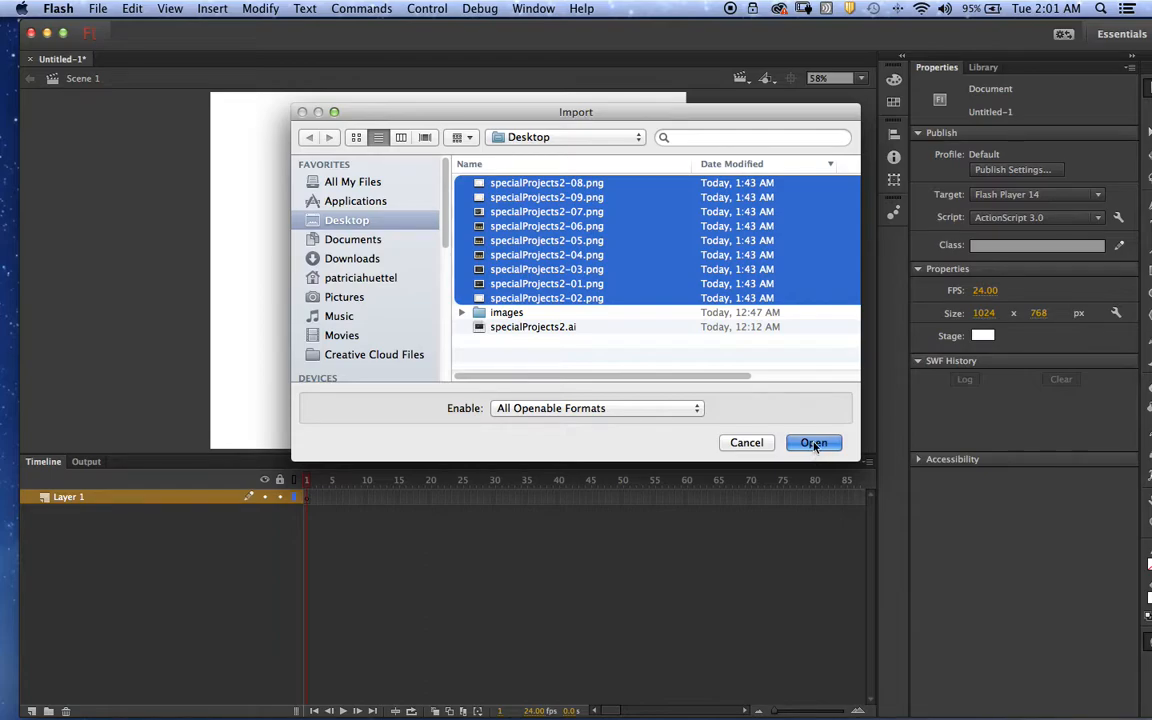
click(815, 444)
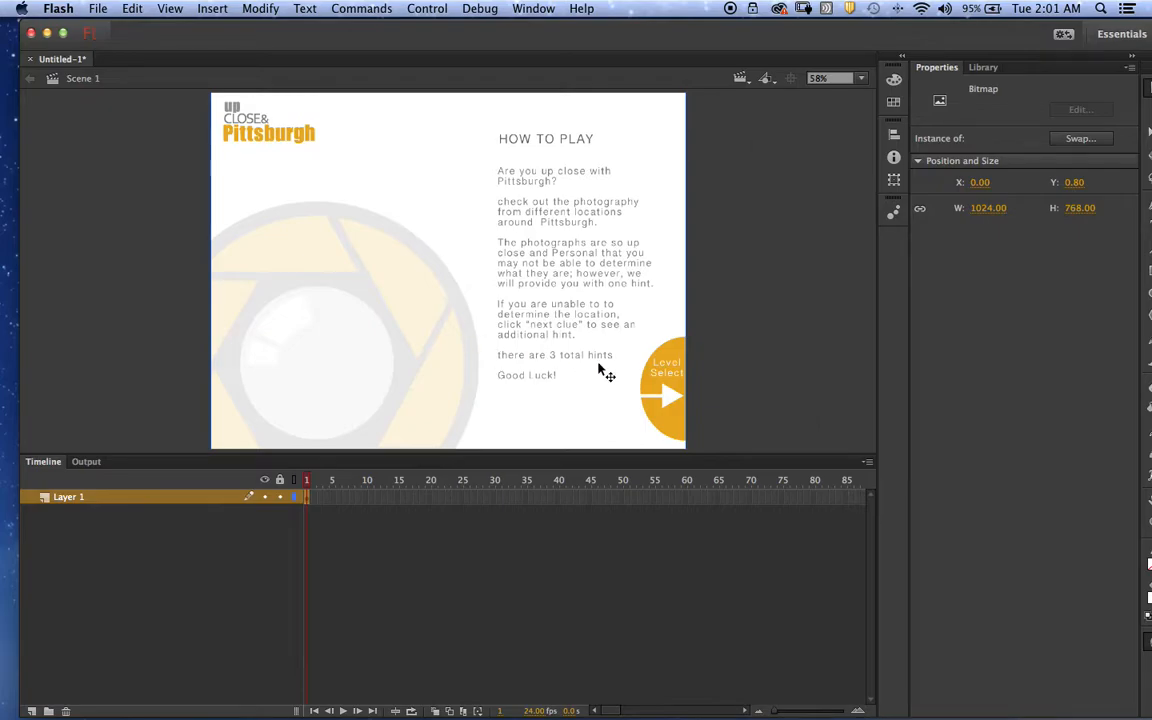
Distribute the imported bitmaps to separate timeline layers.
drag(704, 455, 700, 474)
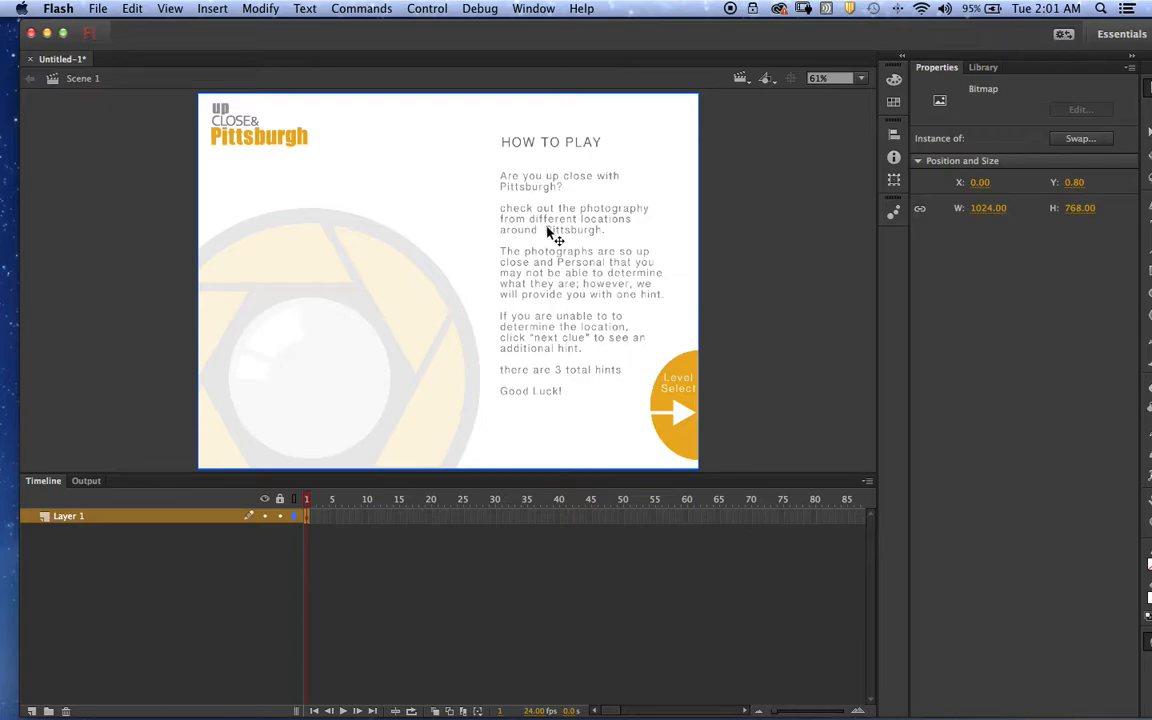
click(260, 8)
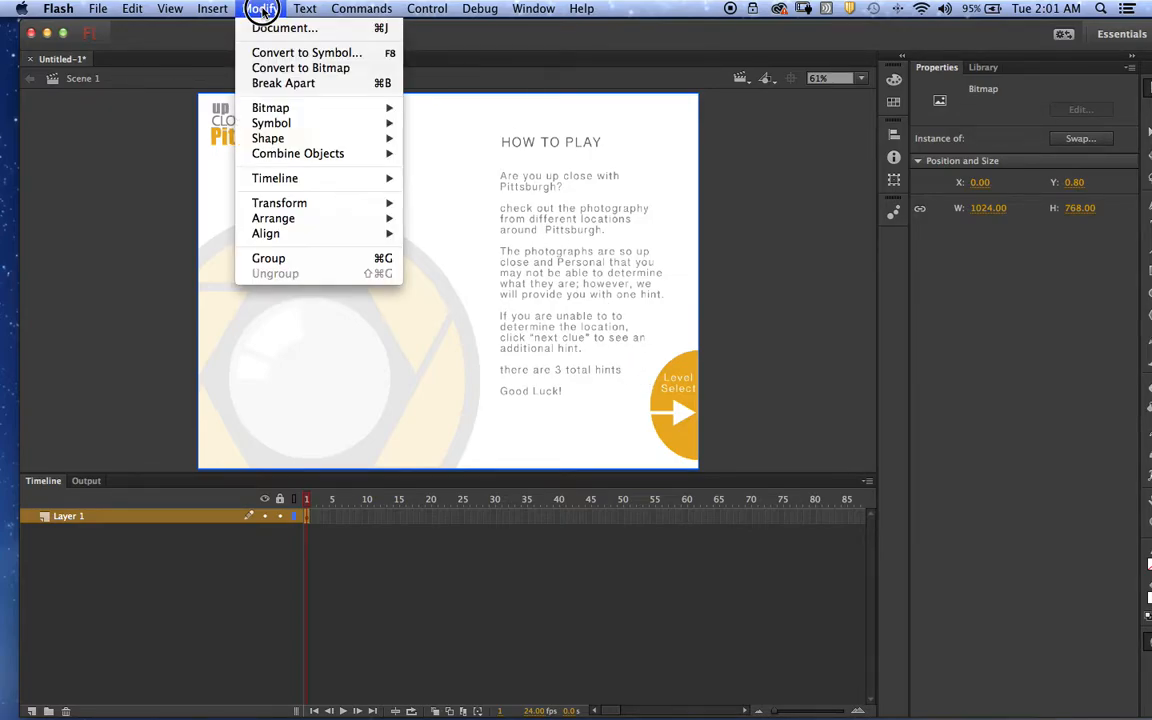
mouse_move(314, 203)
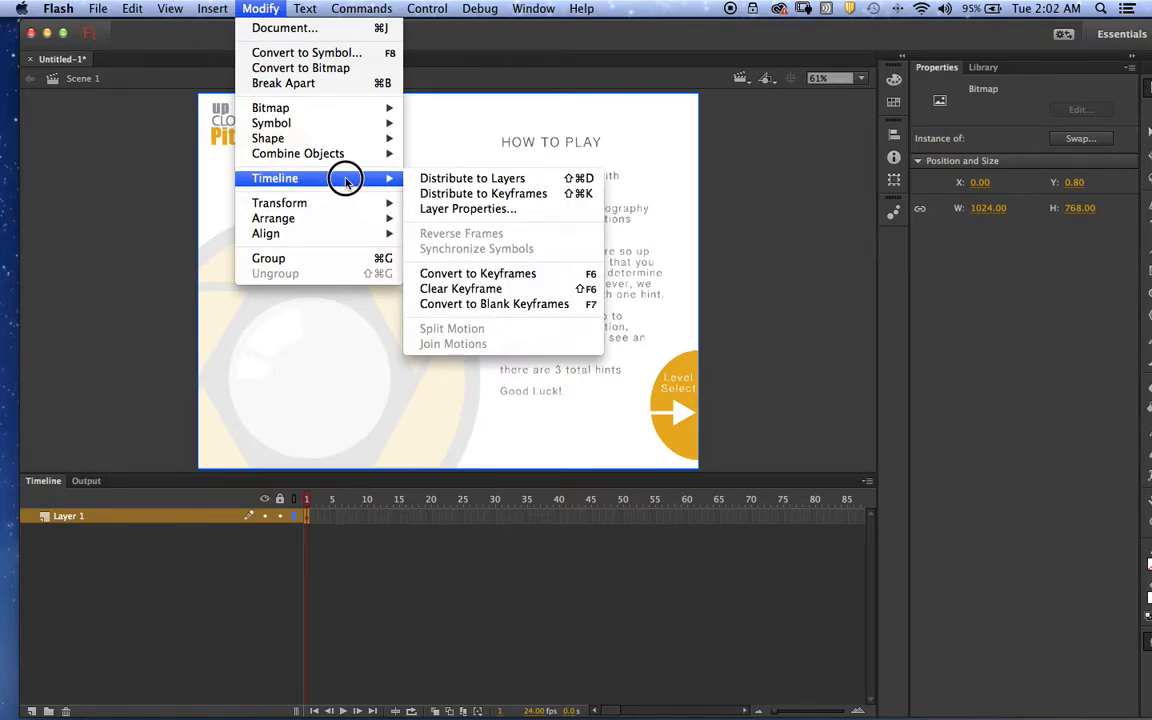
click(556, 181)
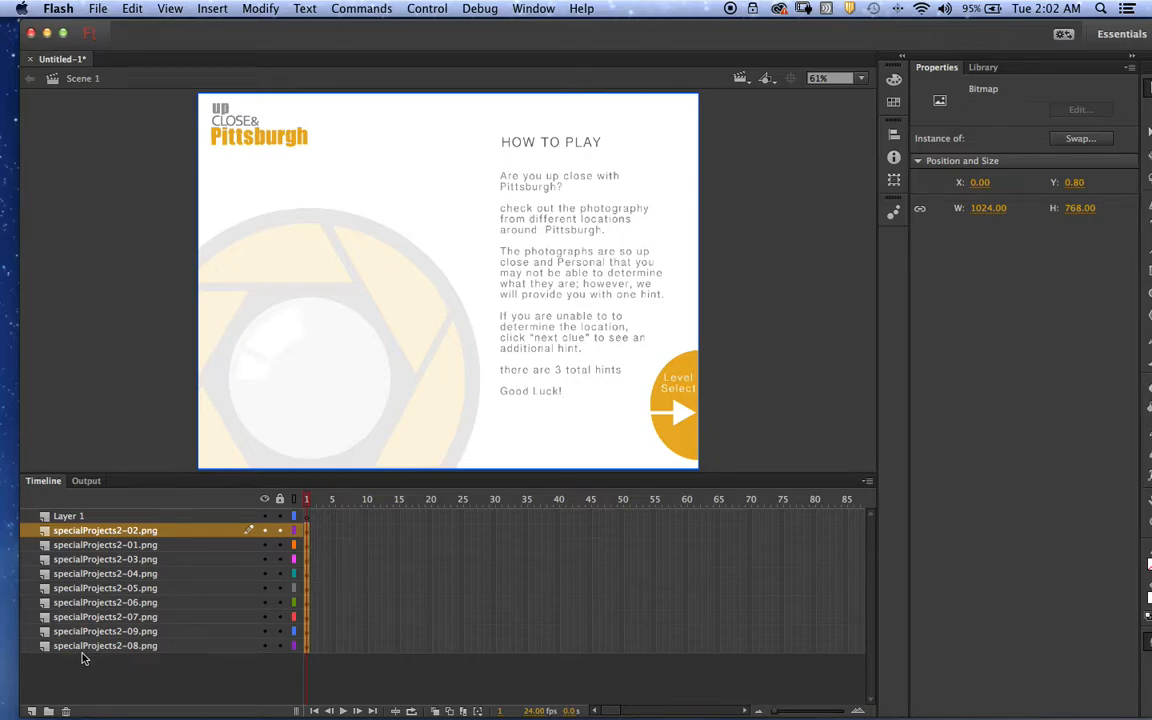
Reorder the image layers beneath Layer 1 so they run from specialProjects2-09.png at the top down to specialProjects2-01.png.
drag(112, 617, 126, 657)
drag(112, 602, 116, 665)
drag(107, 588, 118, 658)
drag(112, 559, 134, 650)
drag(118, 530, 140, 660)
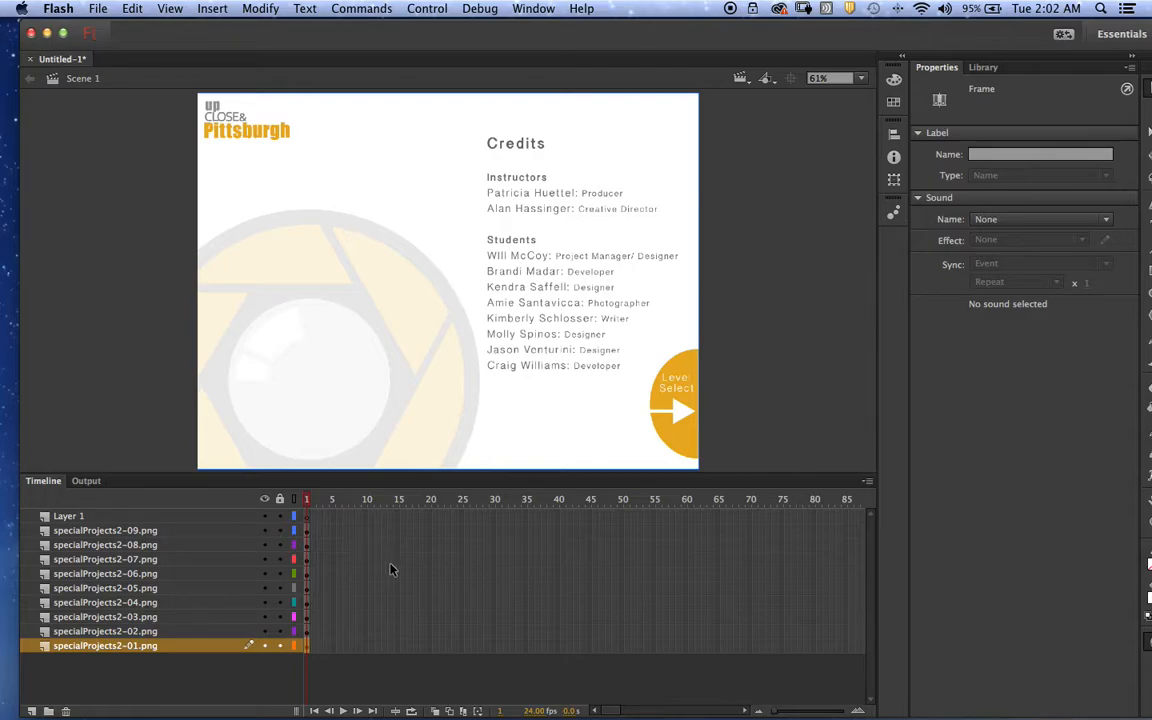
Set the timeline frame size to Large and move the keyframes of image layers 02, 03 and 04 to frames 2, 3 and 4.
click(867, 484)
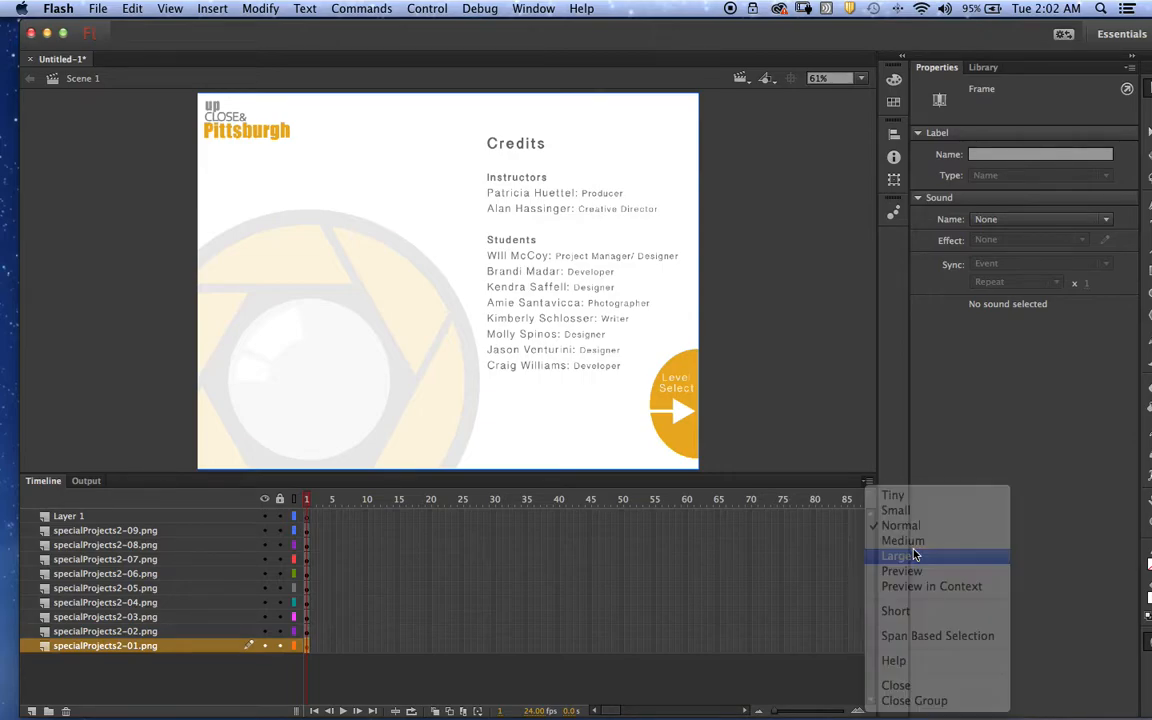
click(898, 557)
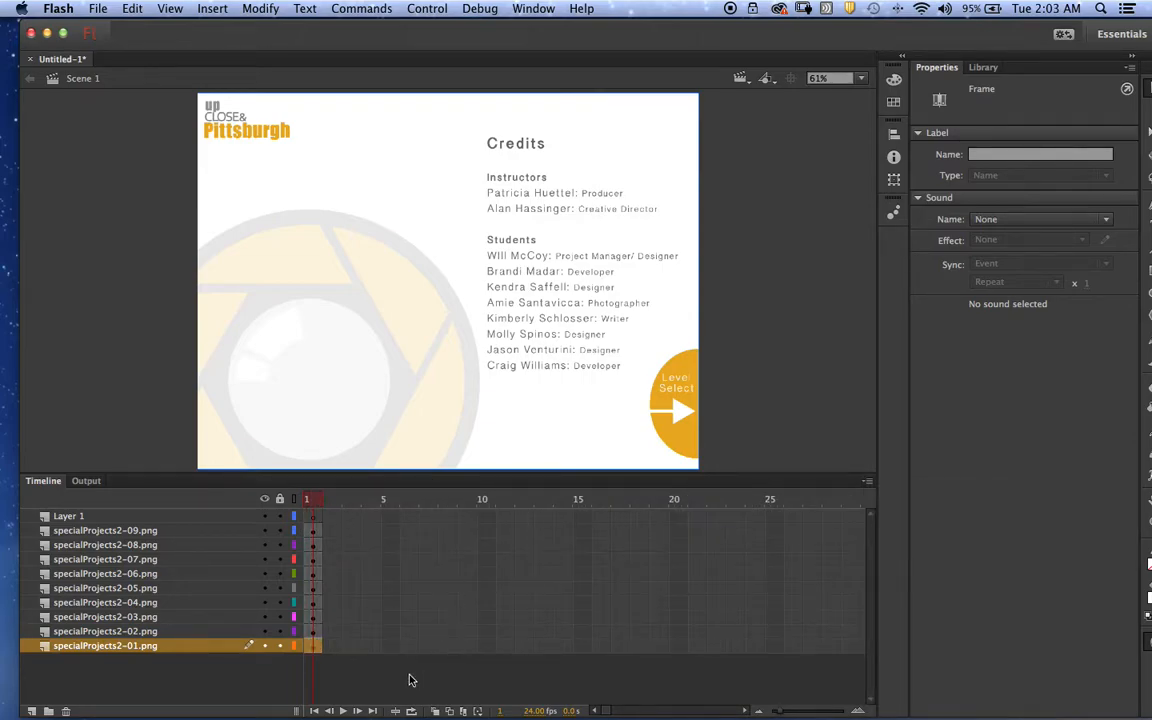
click(313, 632)
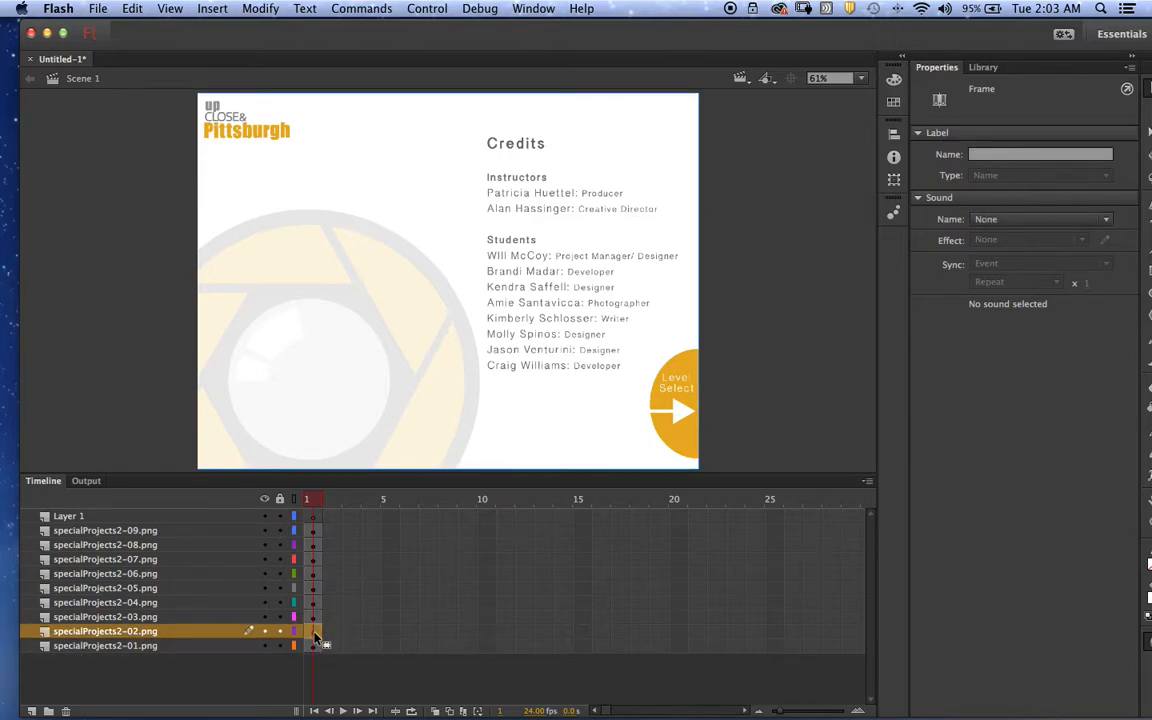
drag(313, 636, 333, 636)
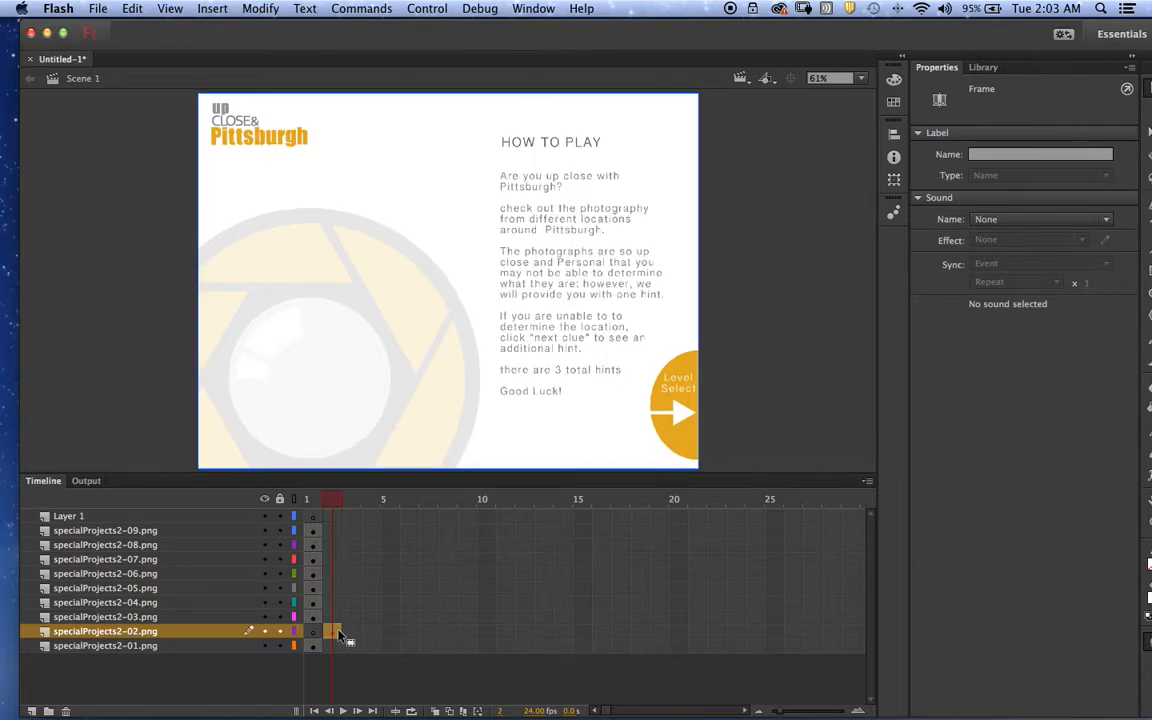
click(313, 617)
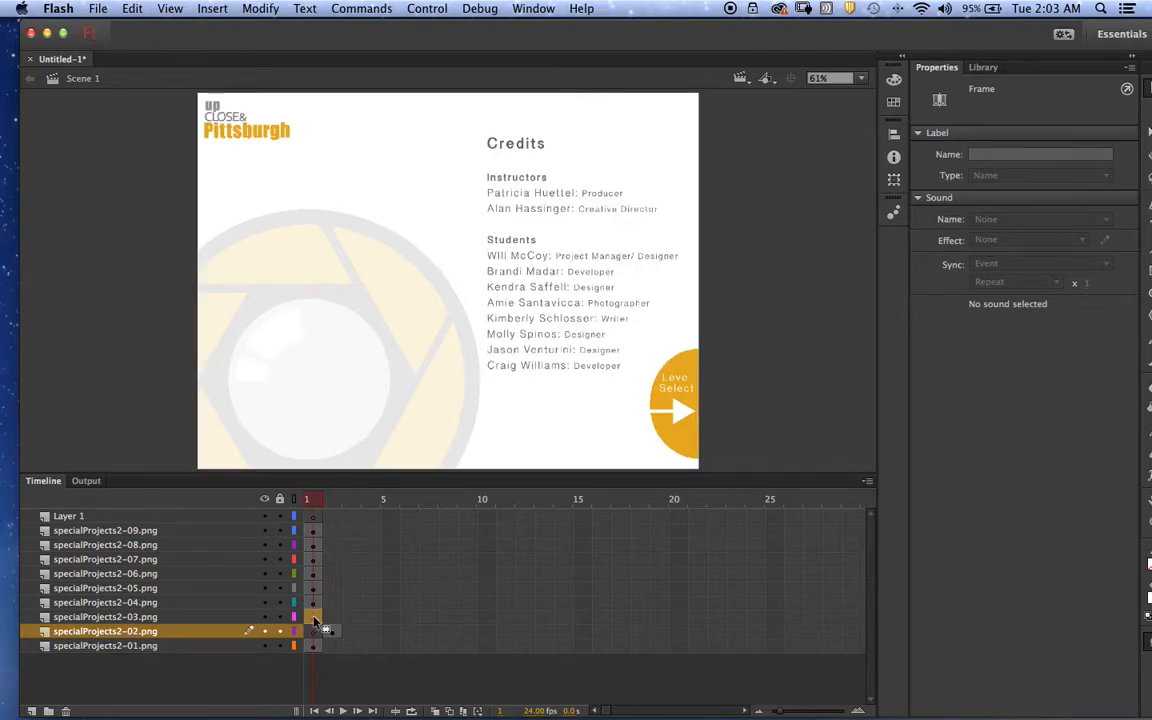
drag(314, 617, 370, 602)
click(313, 602)
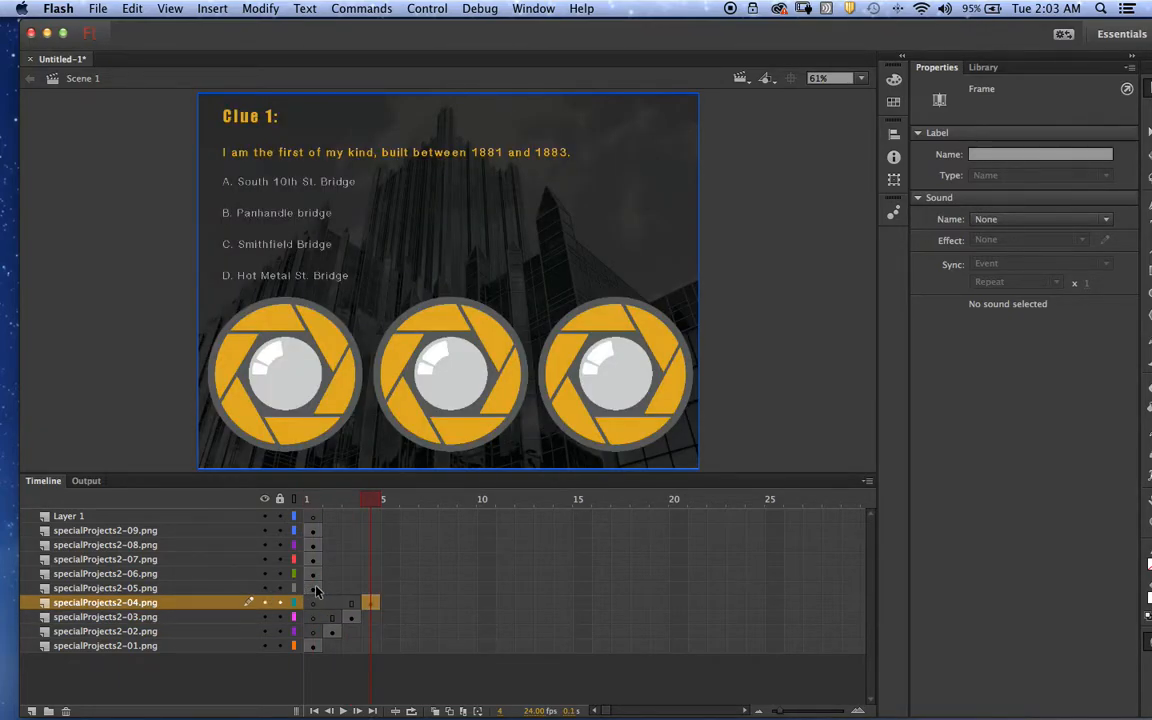
Move the keyframes of the specialProjects2-05, -06 and -07 layers to frames 5, 6 and 7 respectively.
click(313, 588)
drag(313, 588, 388, 590)
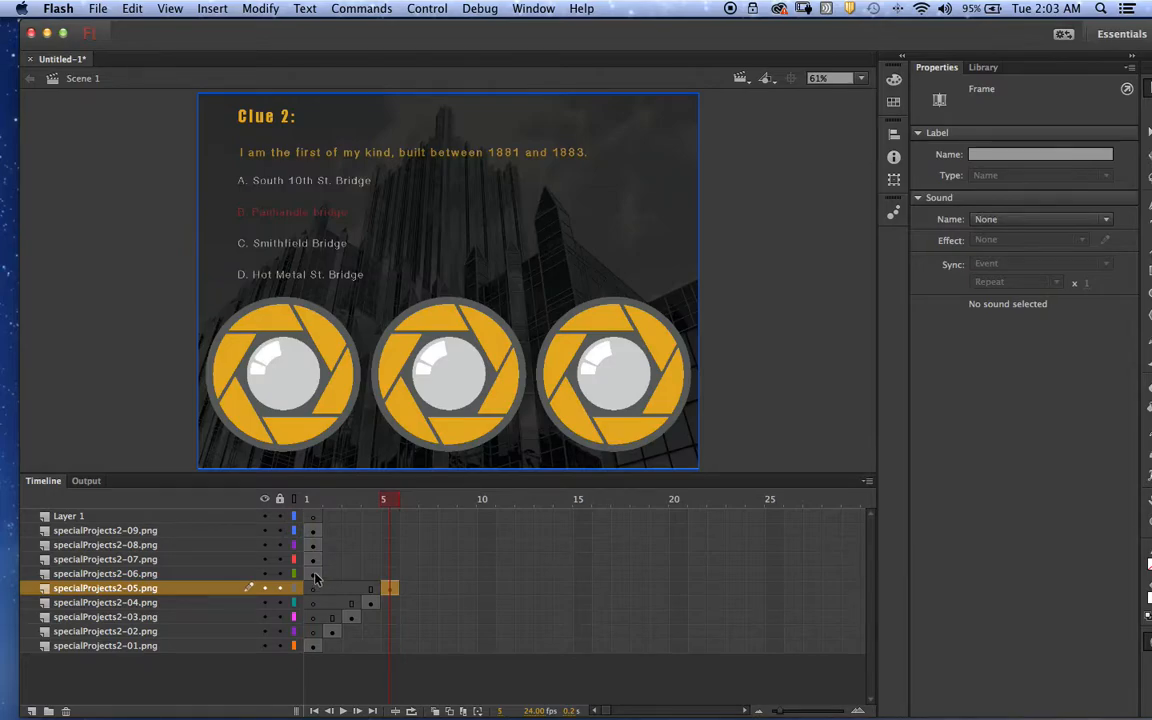
click(314, 578)
drag(313, 578, 408, 573)
click(313, 559)
drag(313, 559, 428, 560)
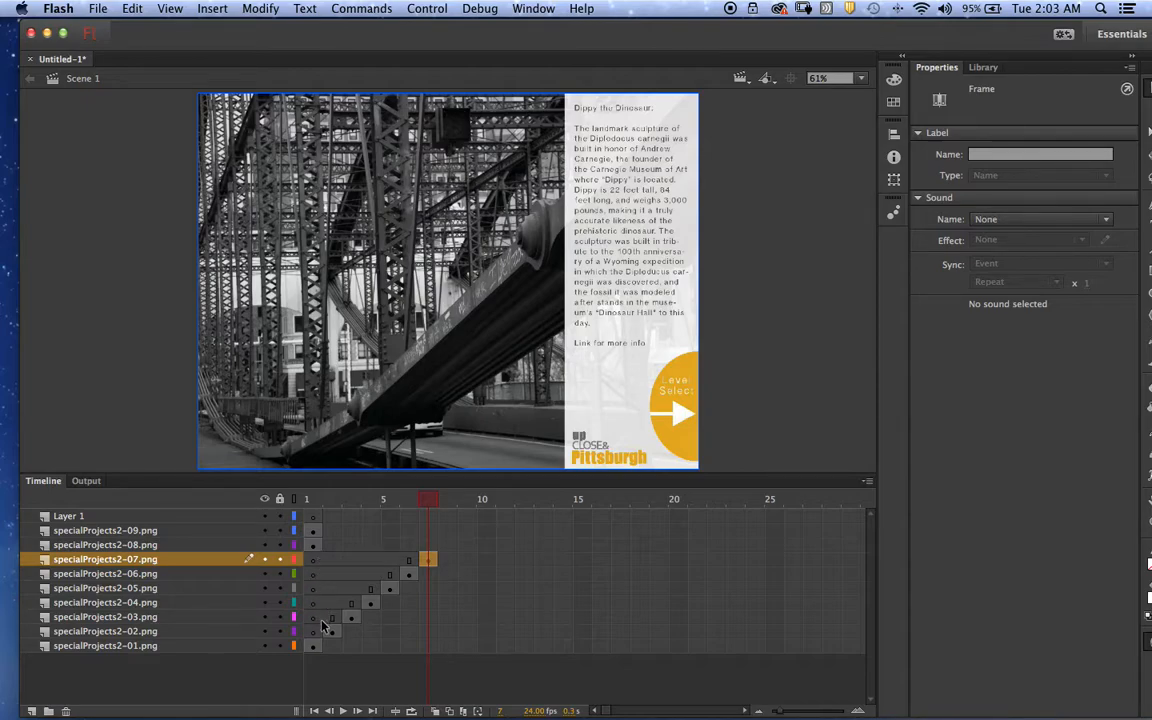
Move the keyframes of the specialProjects2-08 and -09 layers to frames 8 and 9, and scrub through frames 1 to 9.
click(312, 545)
drag(312, 545, 447, 545)
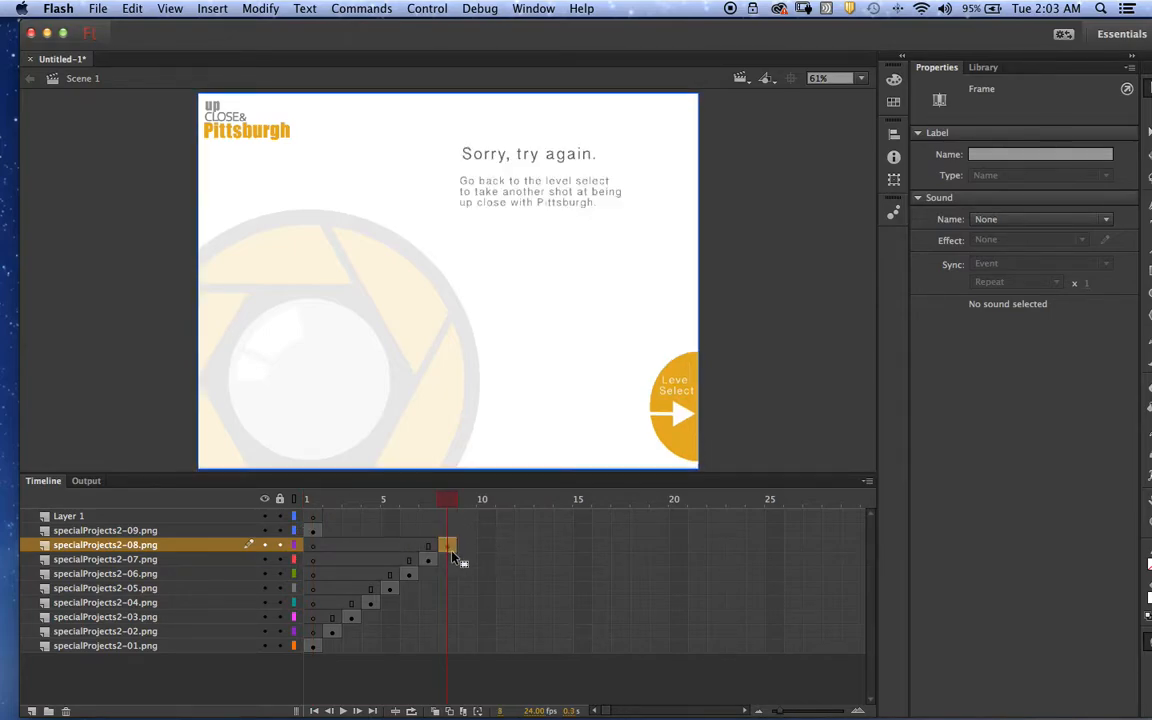
click(316, 530)
drag(320, 530, 470, 540)
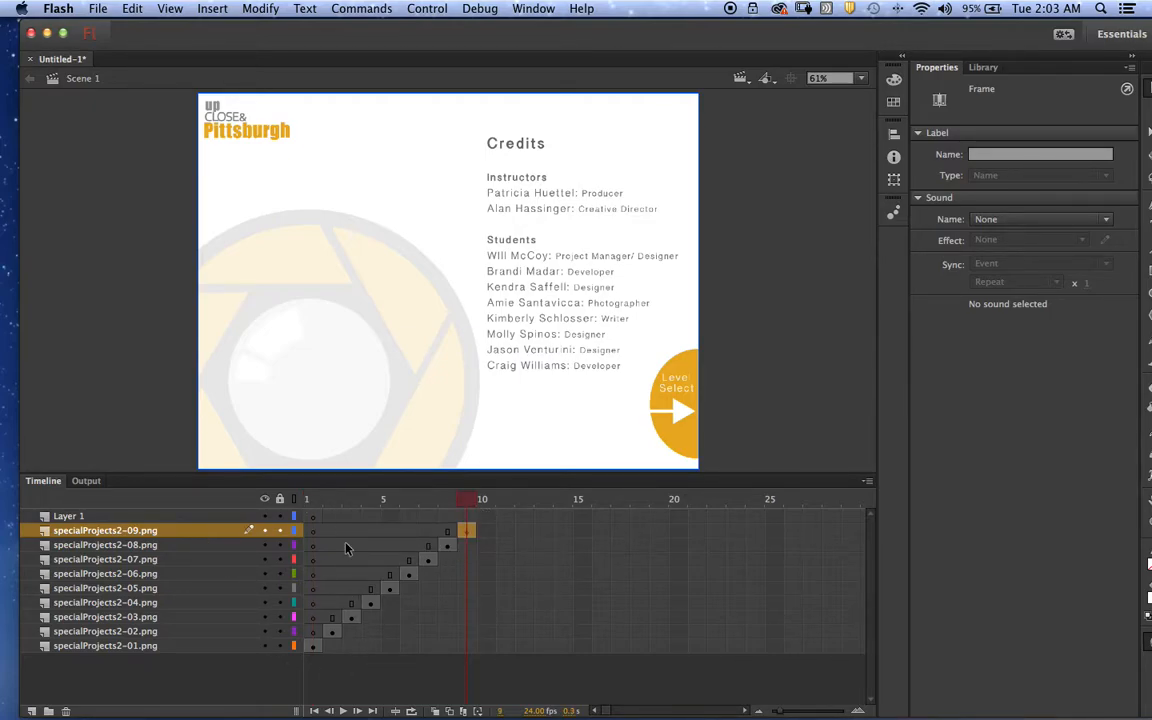
click(312, 499)
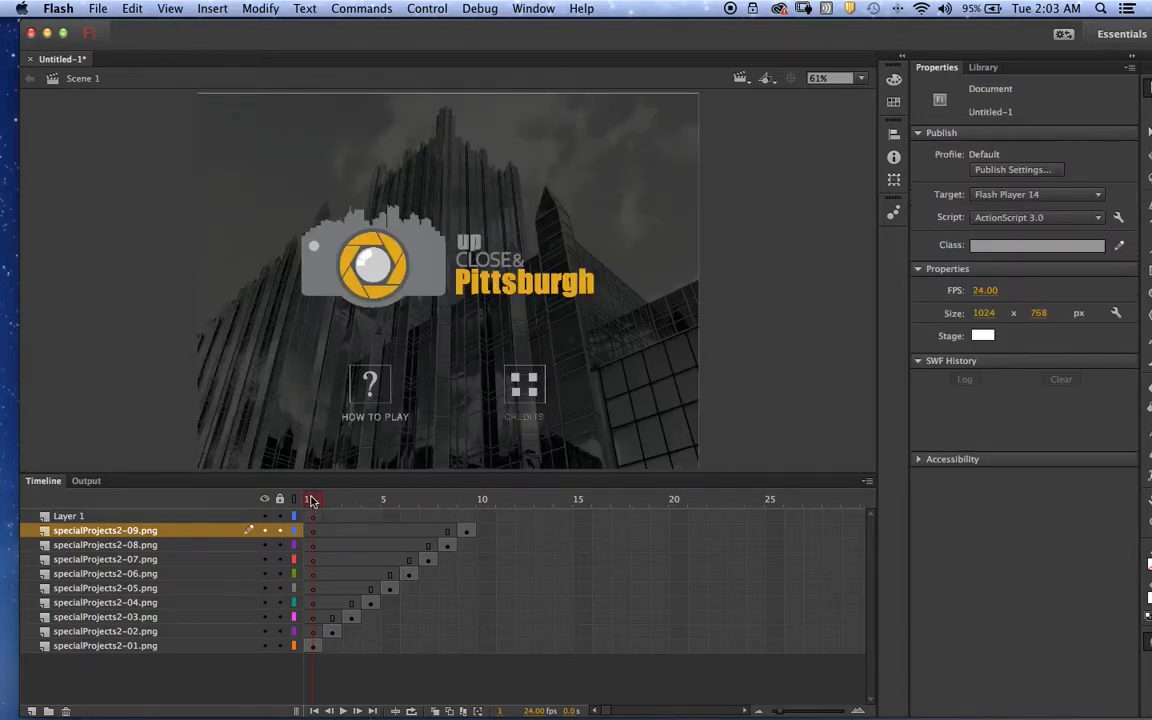
drag(312, 499, 463, 498)
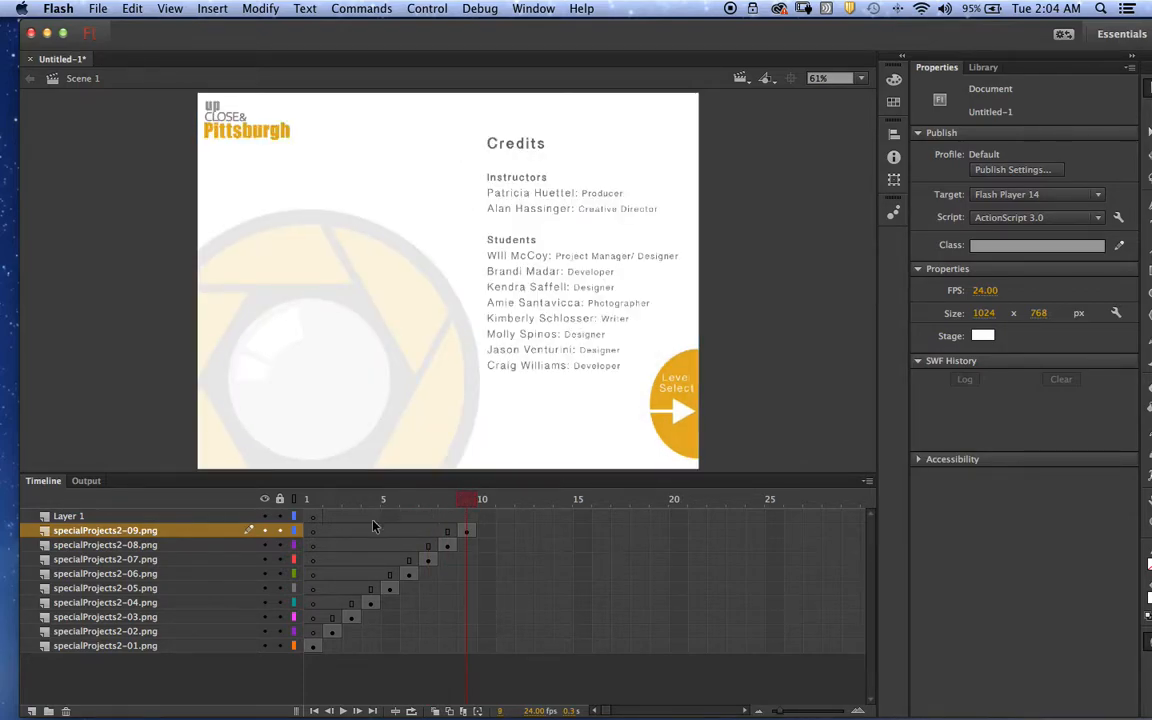
Rename Layer 1 as Labels.
double_click(75, 515)
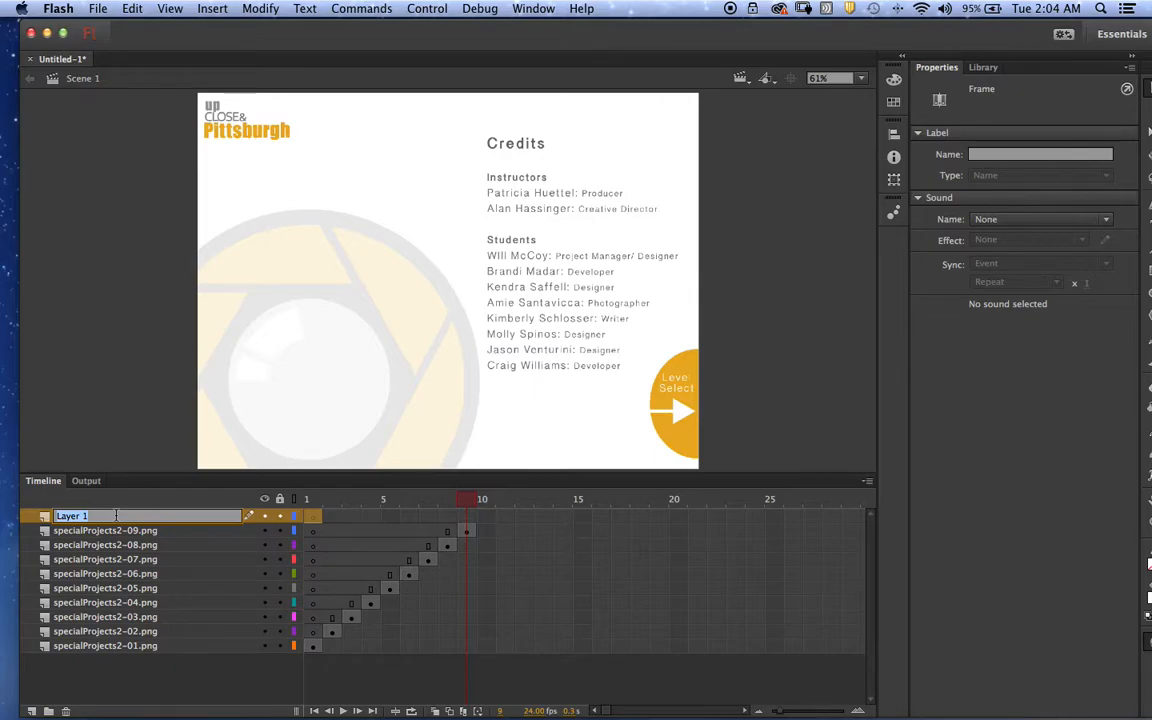
text(Labels)
key(Return)
Give frame 1 of the Labels layer the frame label "home".
click(311, 518)
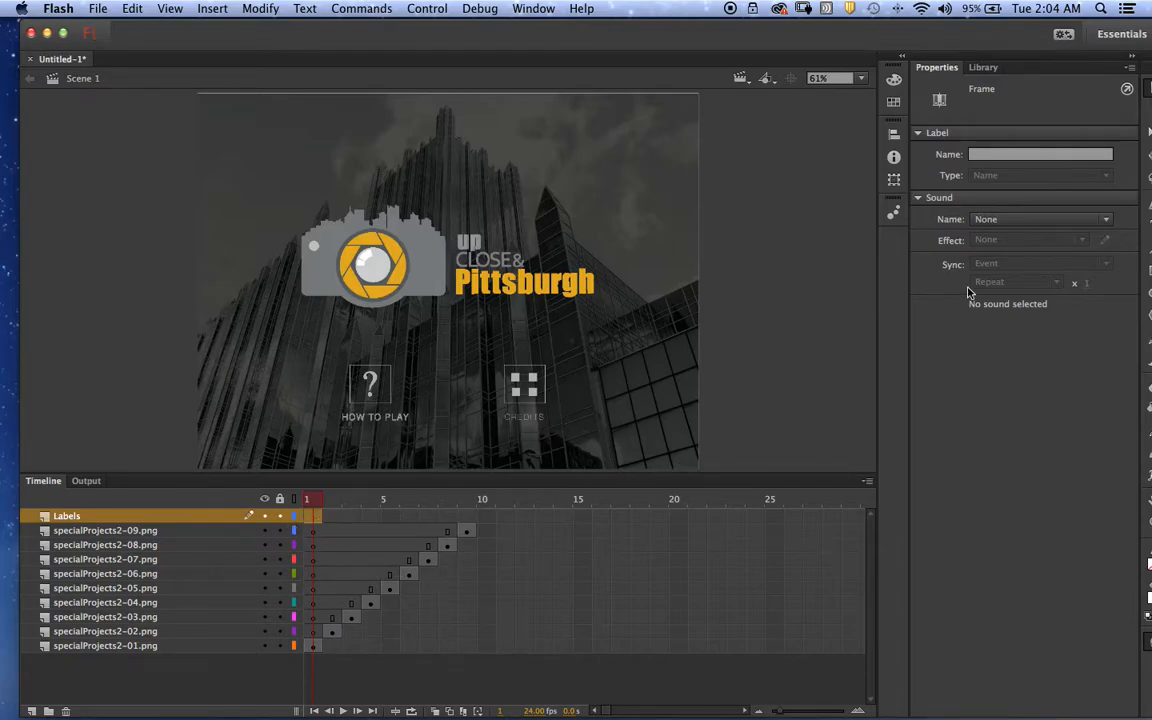
click(978, 154)
text(home)
Insert a blank keyframe at frame 2 of the Labels layer and give it the frame label "how".
click(336, 516)
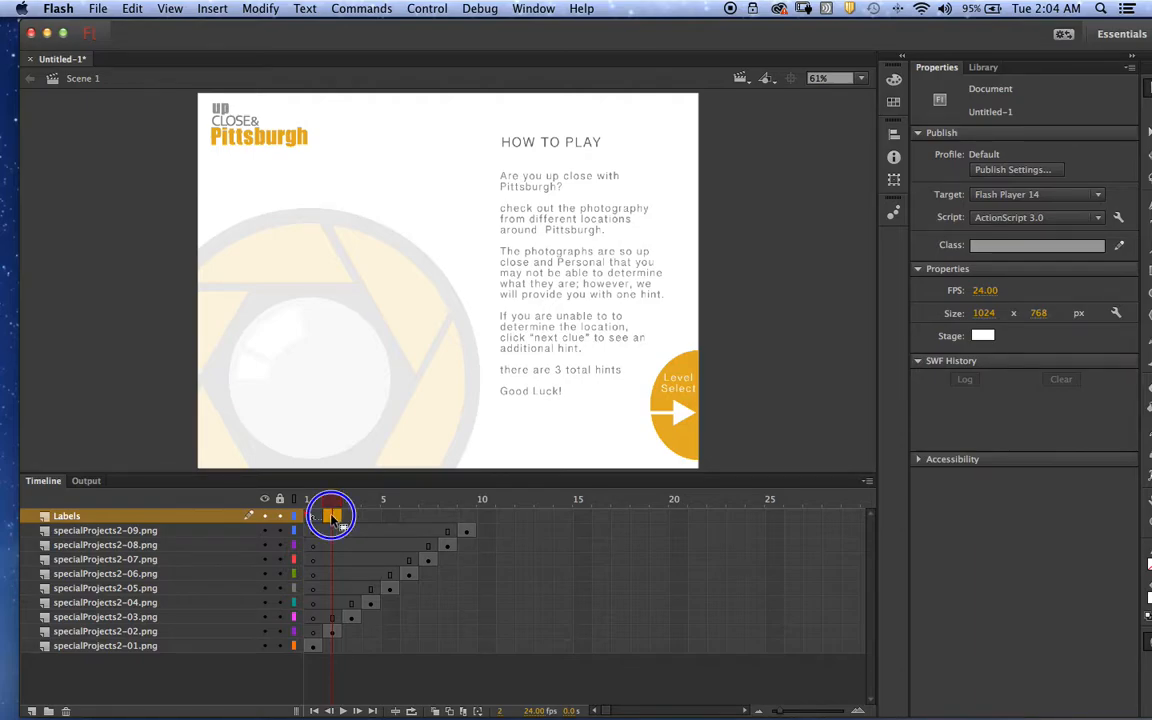
right_click(330, 525)
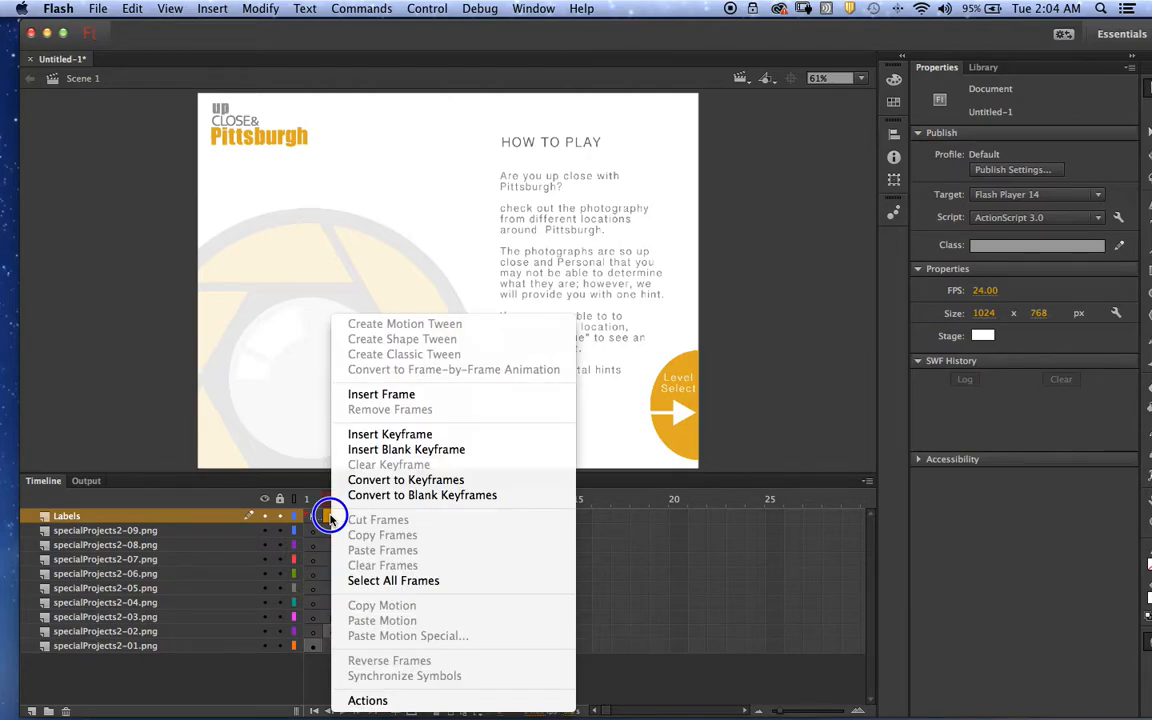
click(383, 449)
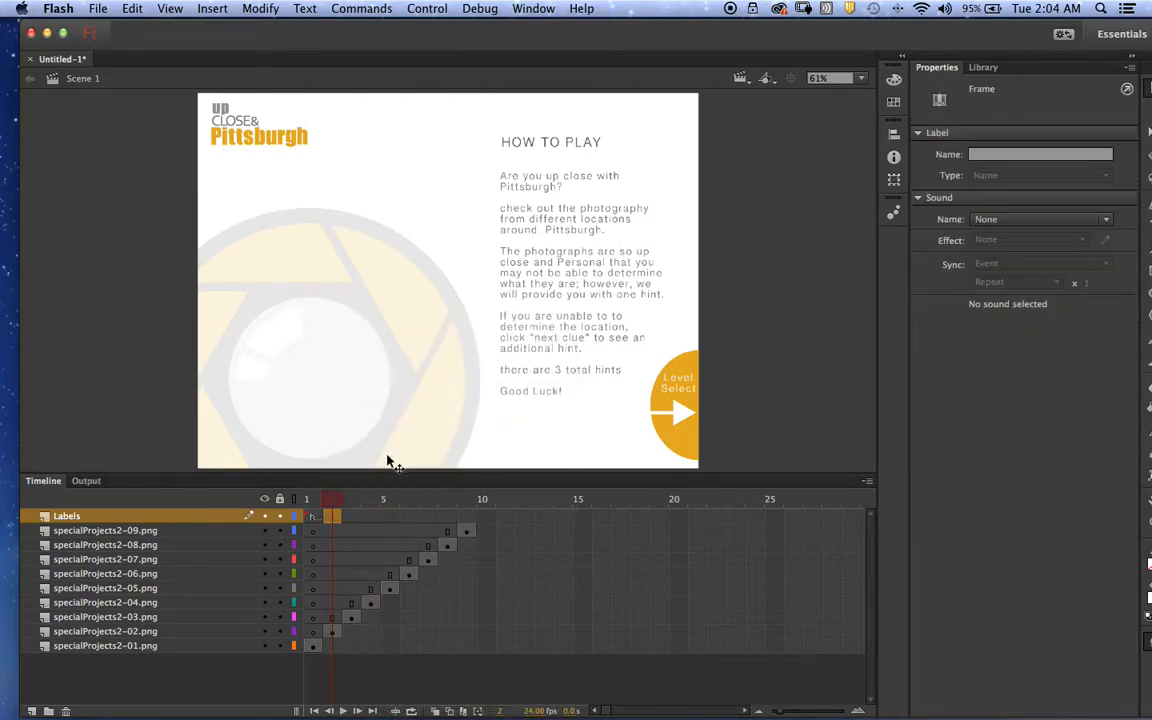
click(985, 156)
text(how)
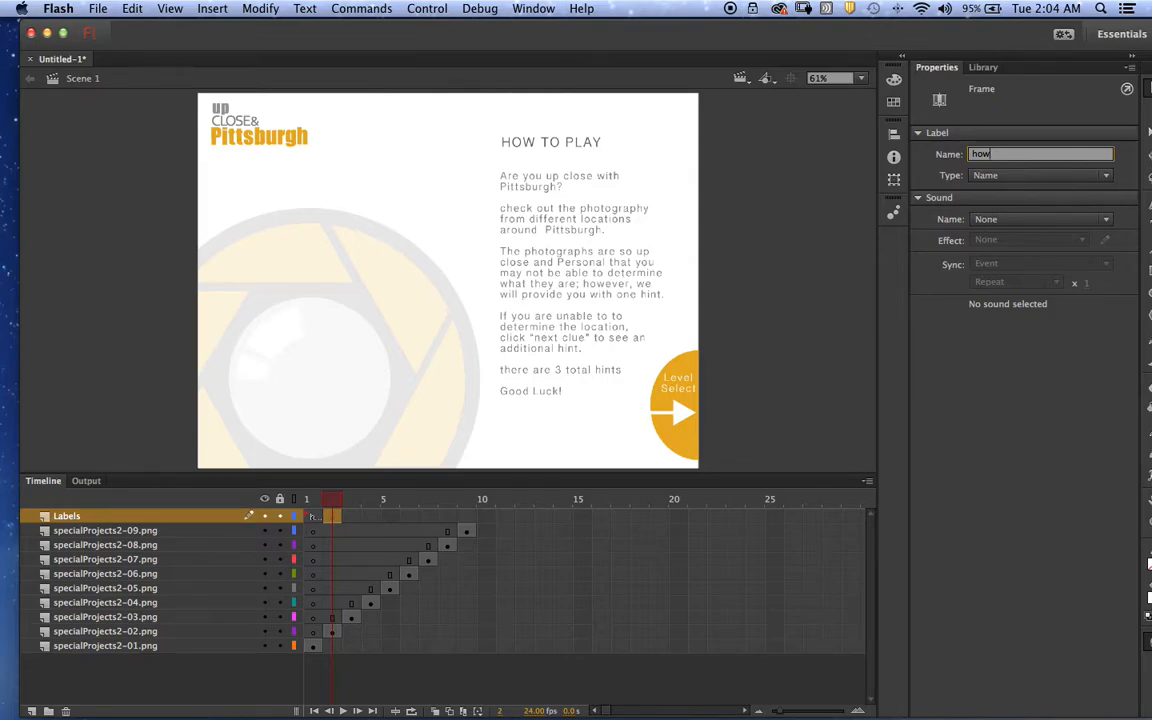
Complete frame 2's label as "how2", and insert a blank keyframe labelled "ready" at frame 3 of the Labels layer.
text(2)
click(351, 516)
right_click(350, 516)
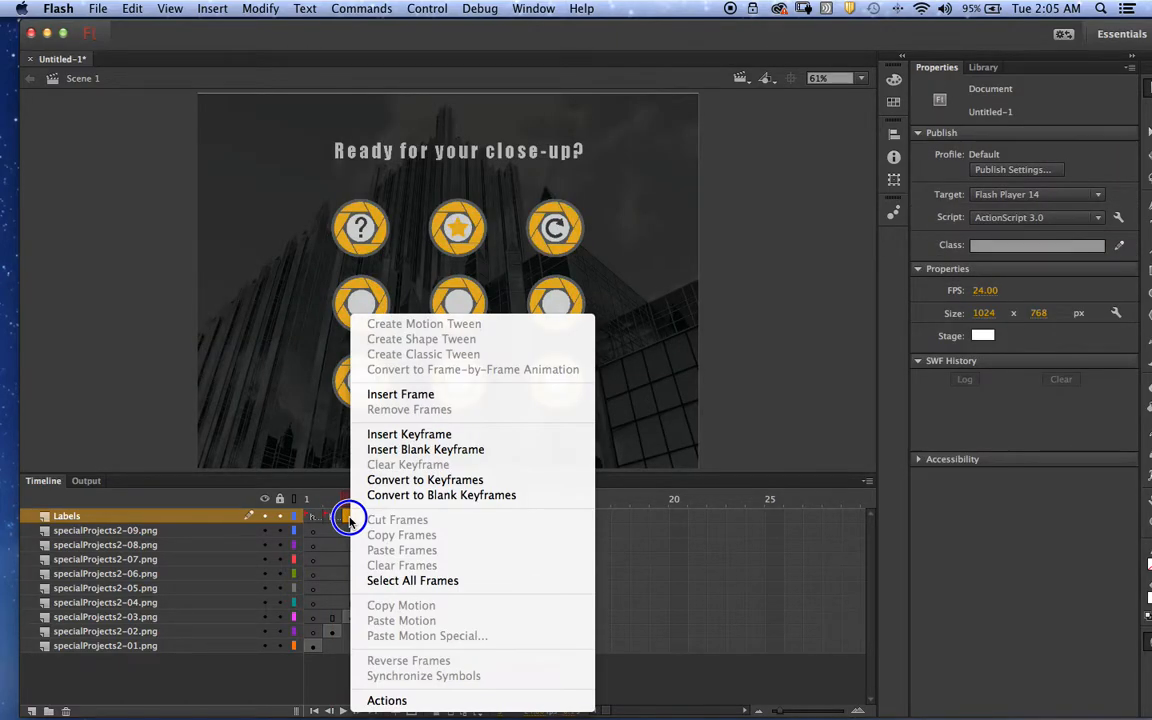
click(400, 450)
click(982, 156)
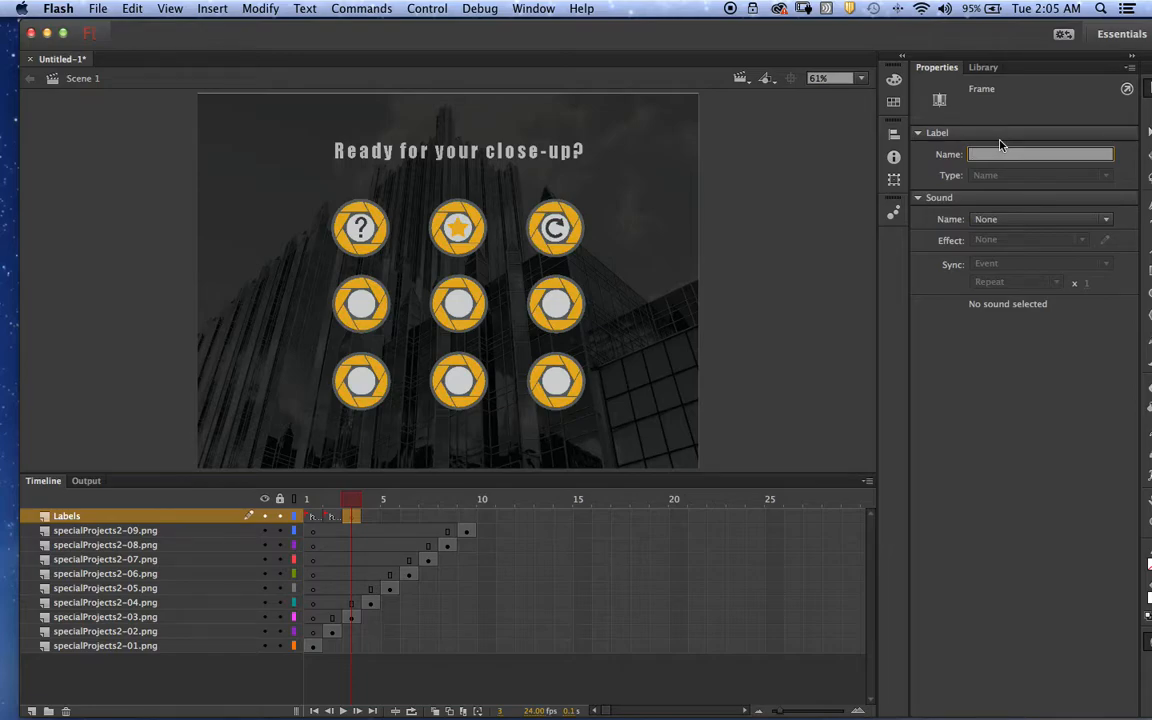
text(ready)
Insert a blank keyframe at frame 4 of the Labels layer, label it "clue1", and copy the label text.
click(374, 518)
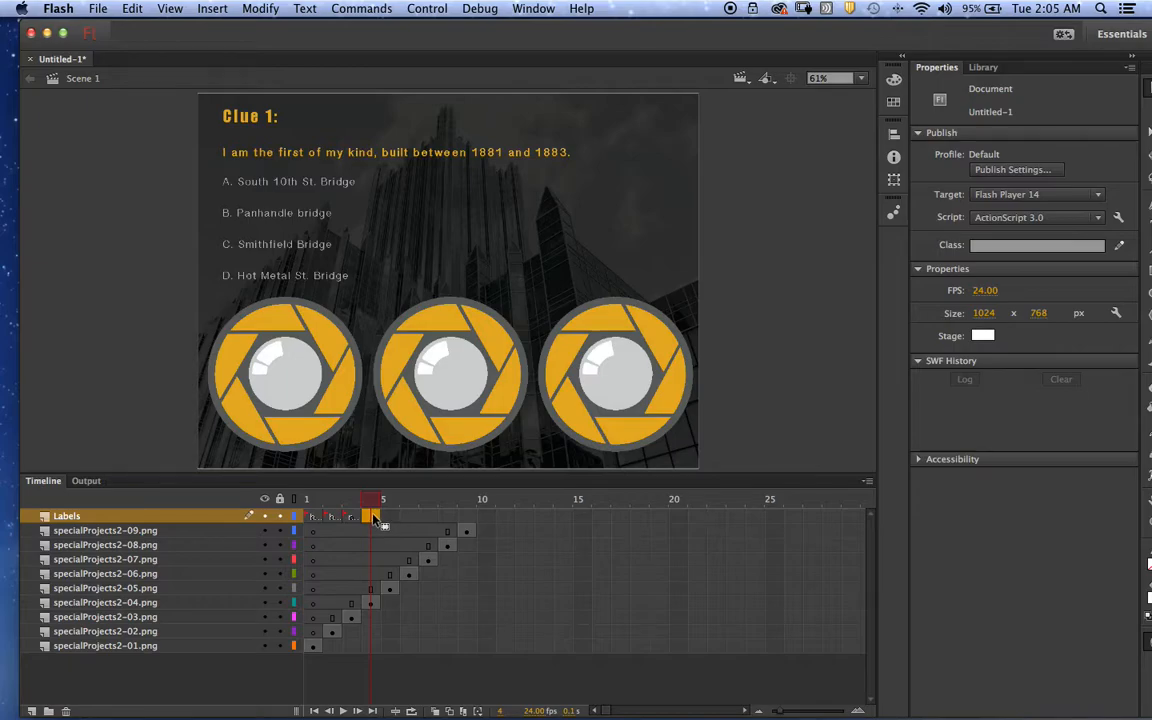
right_click(374, 518)
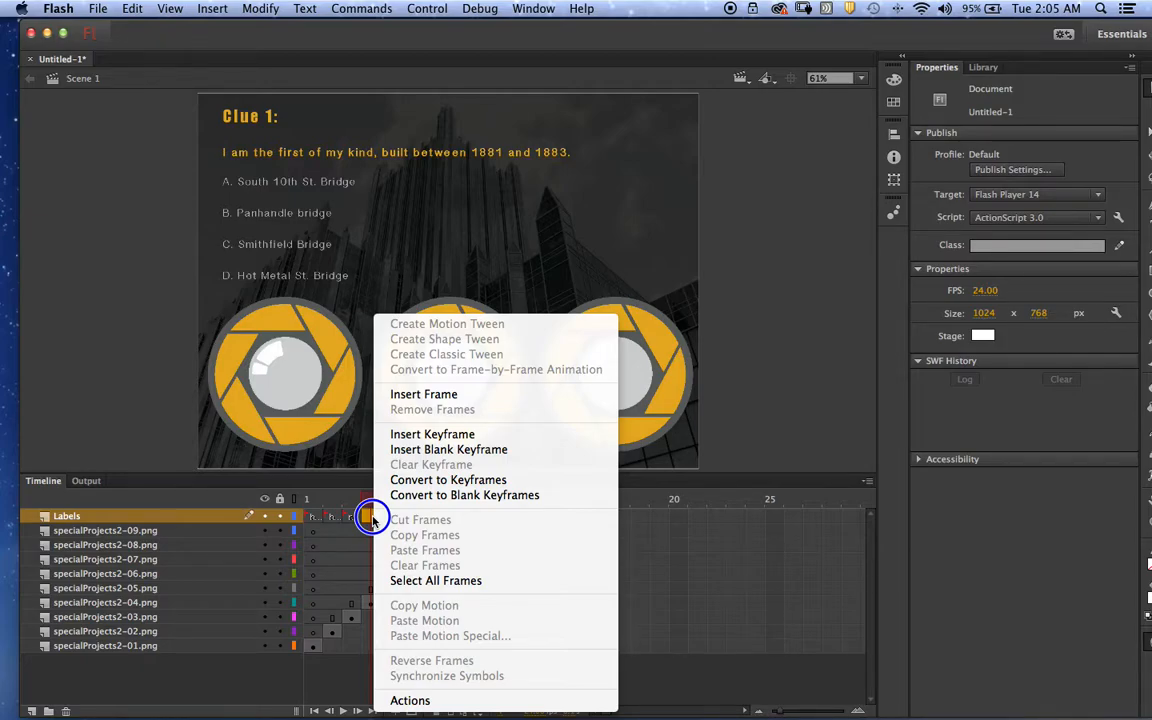
click(424, 450)
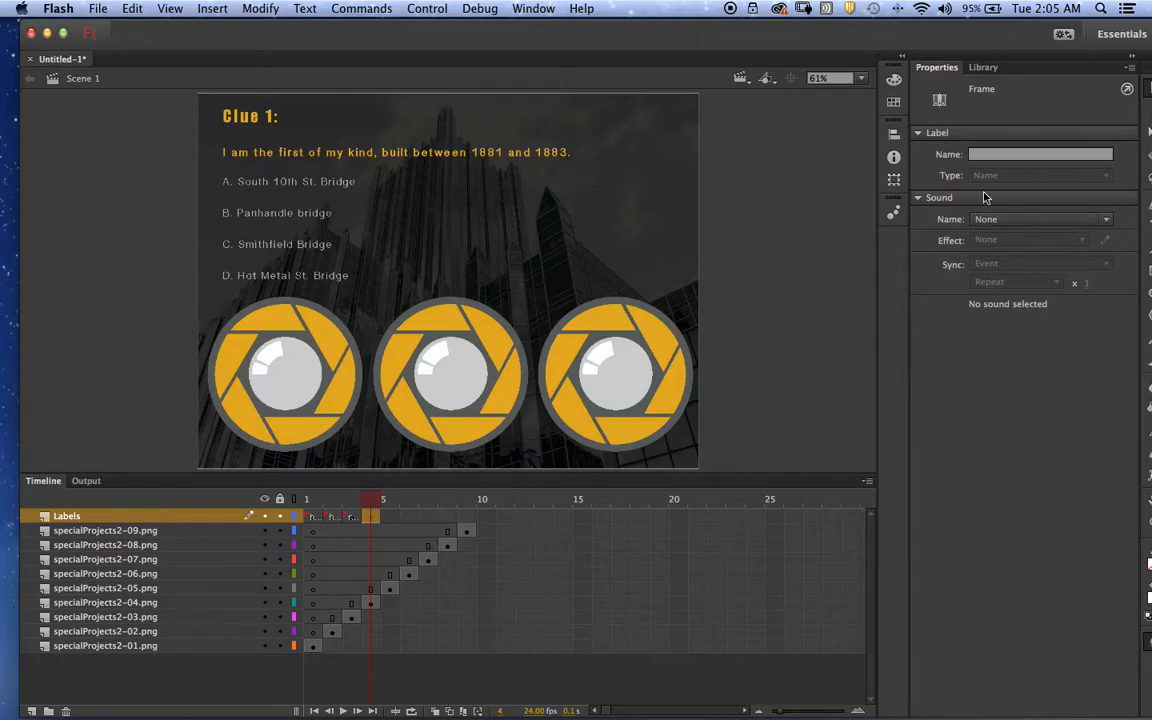
click(994, 155)
text(clue1)
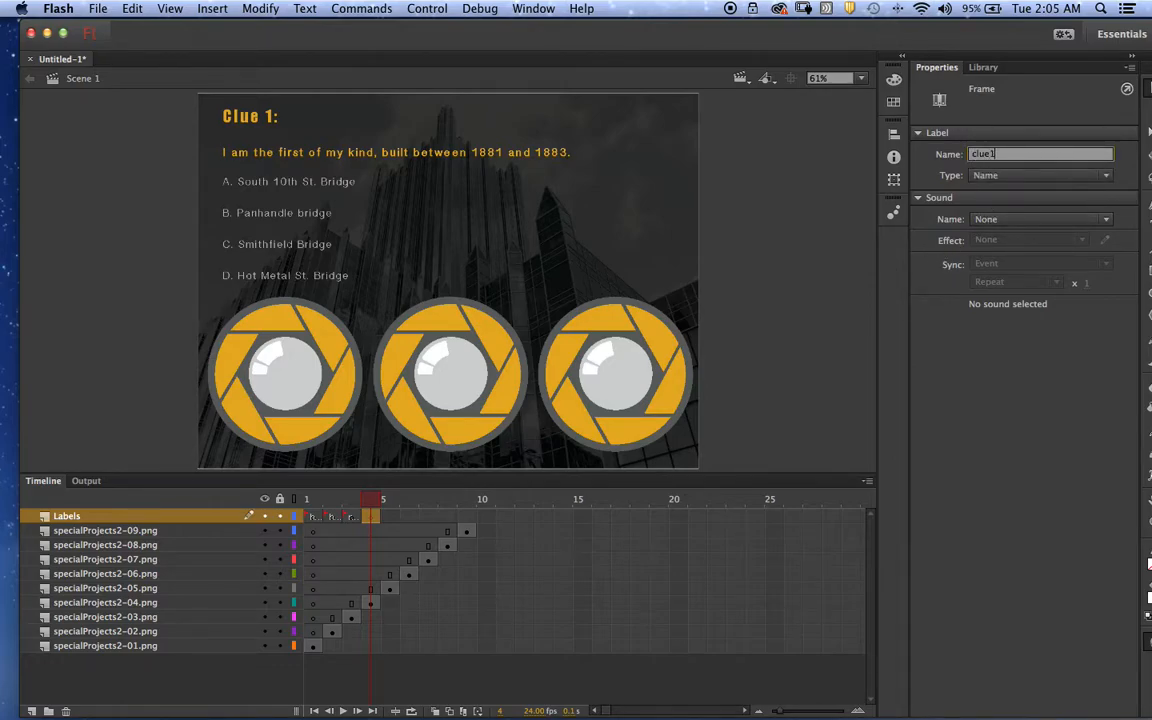
key(Return)
key(ctrl+c)
Insert a blank keyframe at frame 5 of the Labels layer and give it a frame label for the Clue 2 screen.
click(388, 516)
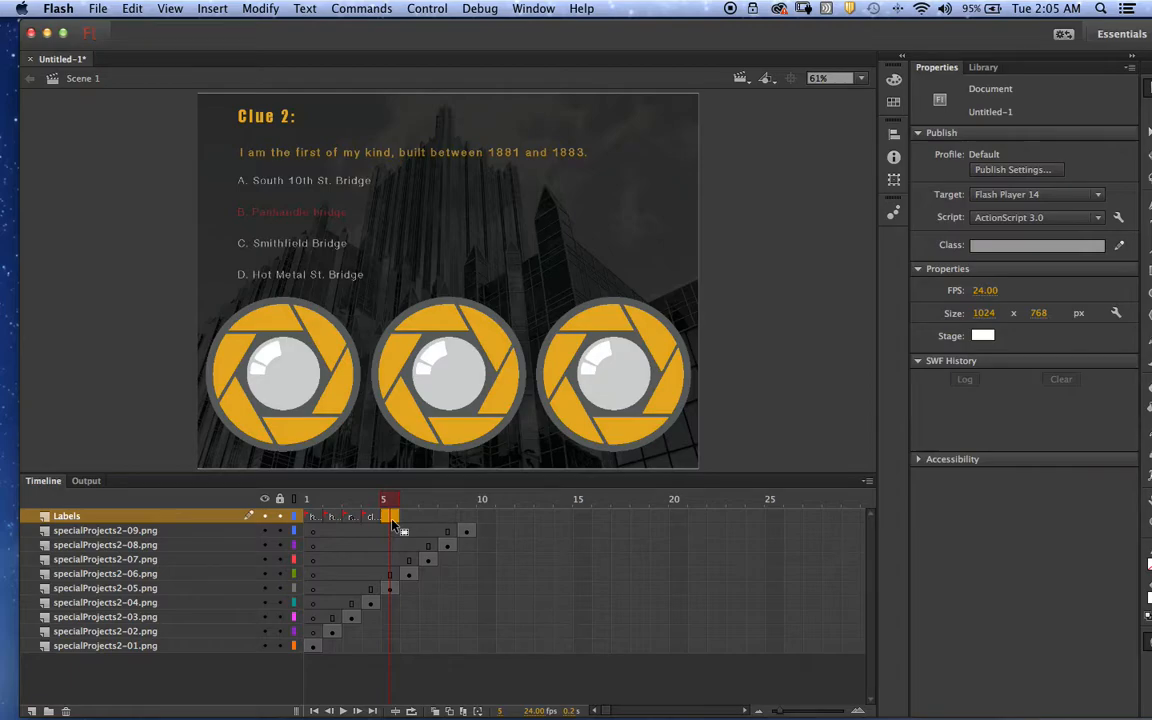
right_click(391, 521)
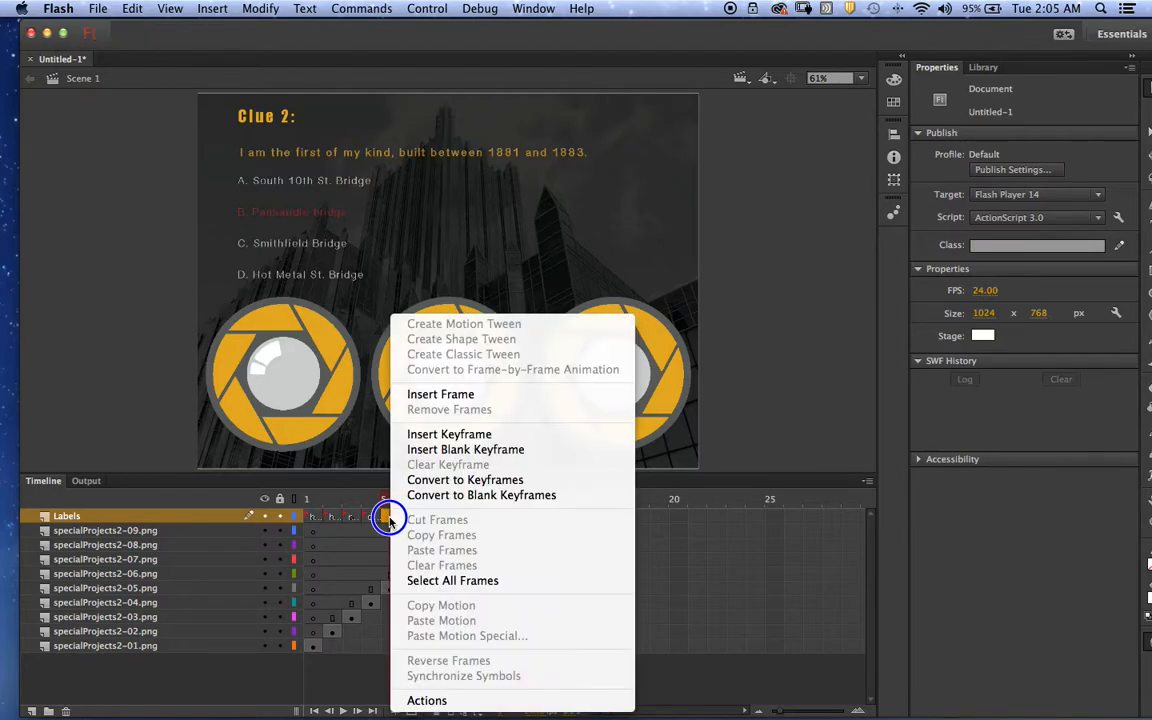
click(445, 450)
click(977, 154)
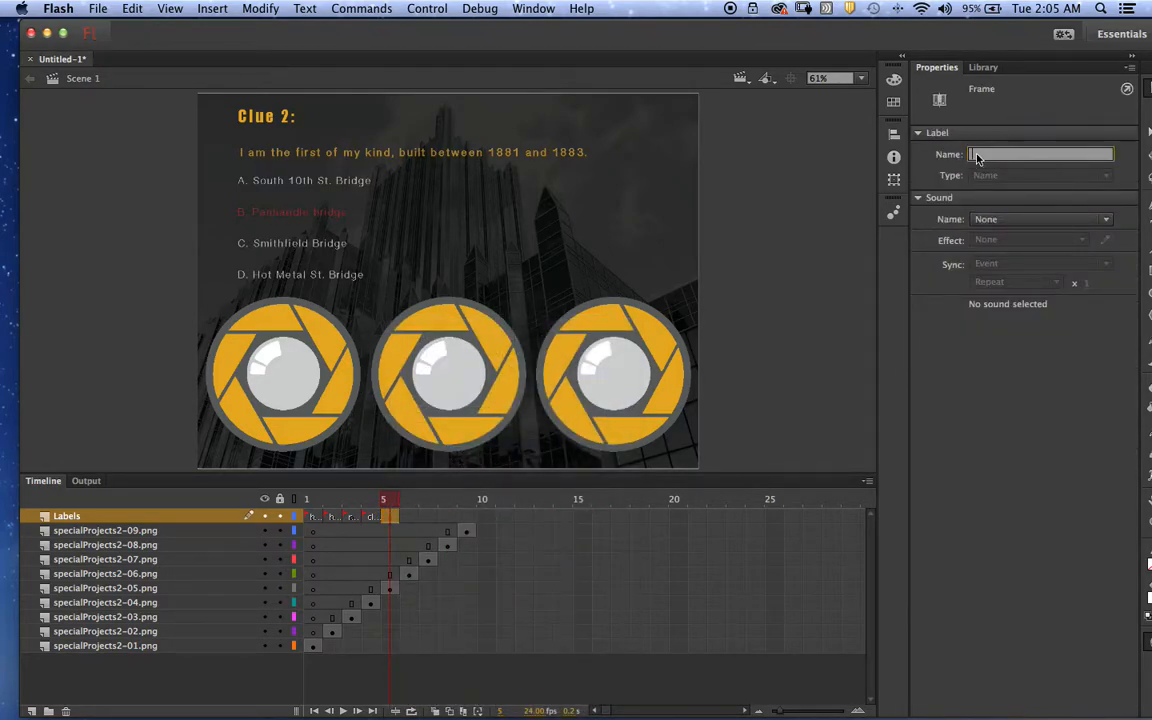
text(clue1)
key(BackSpace)
Insert a blank keyframe at frame 6 of the Labels layer and give it the frame label "clue3".
click(408, 516)
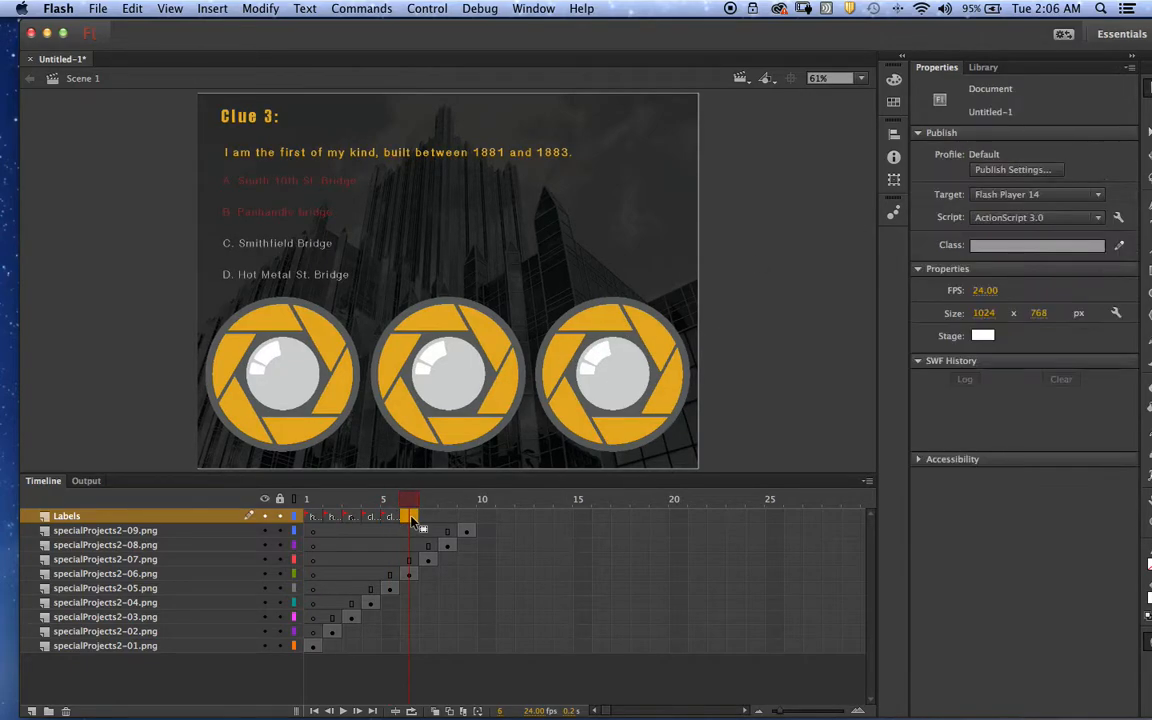
right_click(408, 516)
click(467, 452)
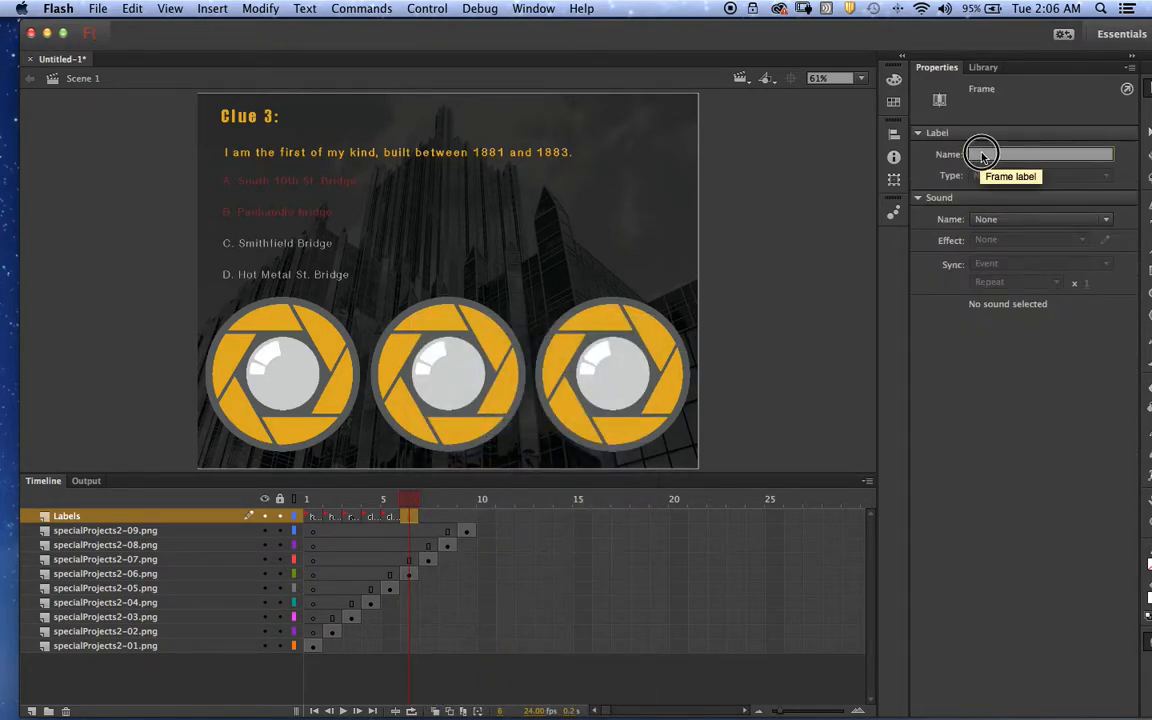
right_click(982, 151)
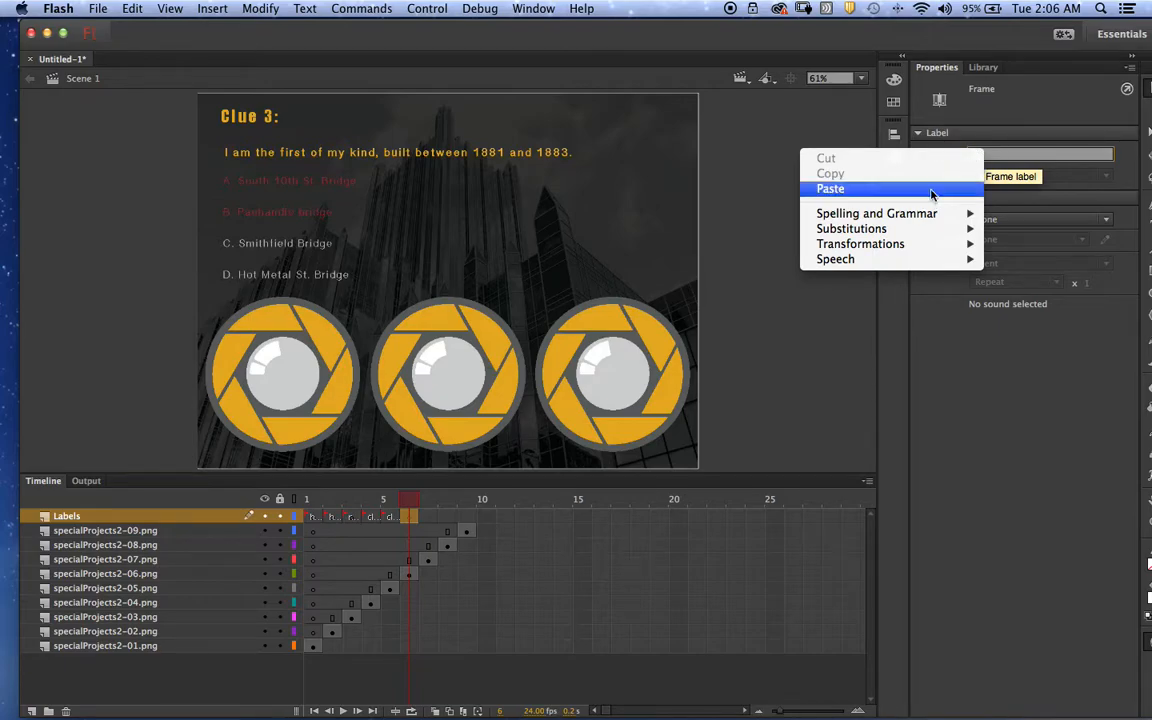
click(930, 191)
text(3)
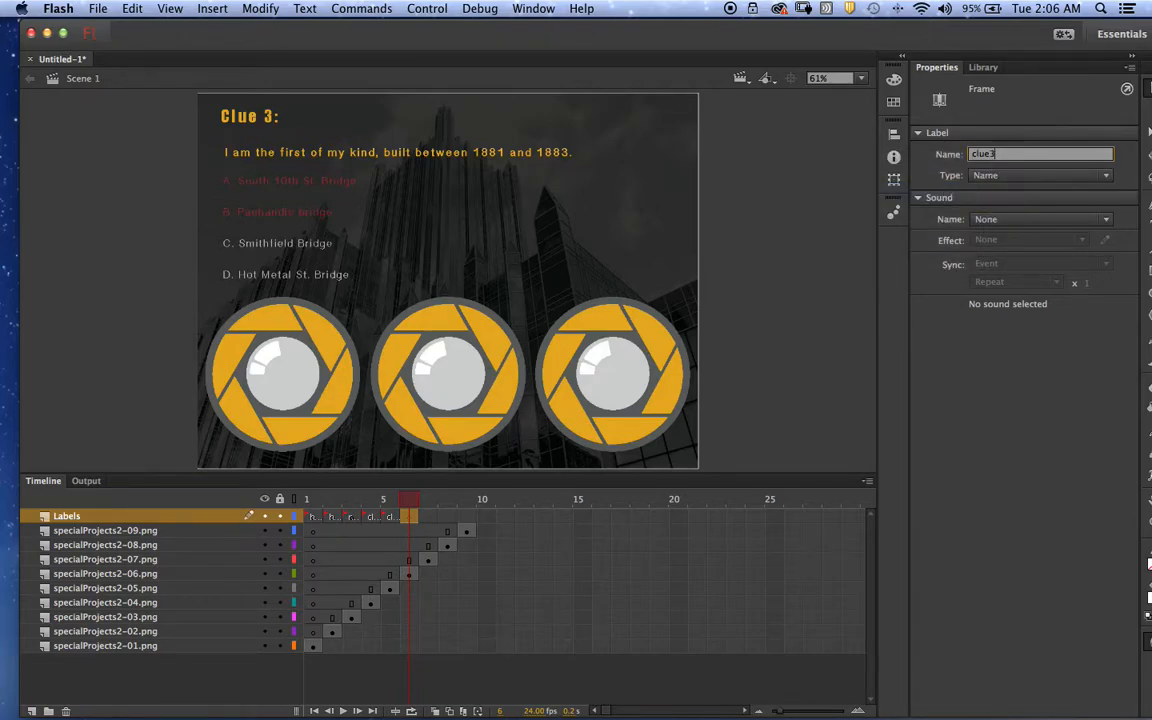
key(Return)
Insert a blank keyframe at frame 7 of the Labels layer and give it the frame label "correct".
click(428, 516)
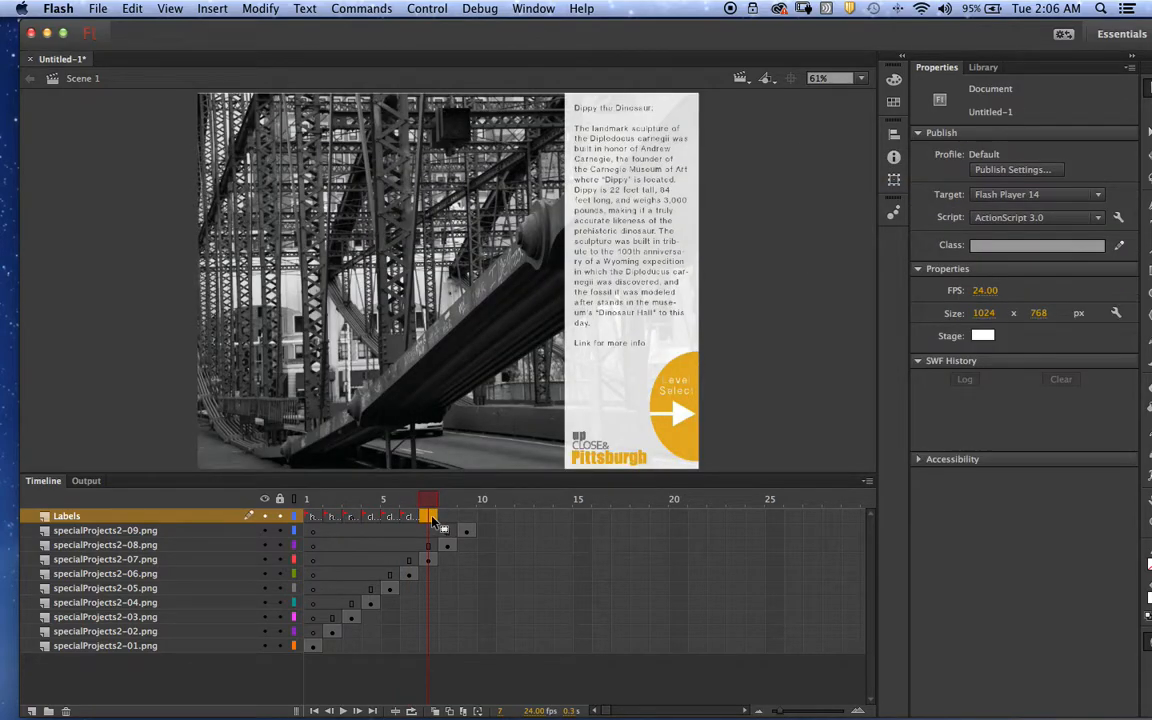
right_click(430, 516)
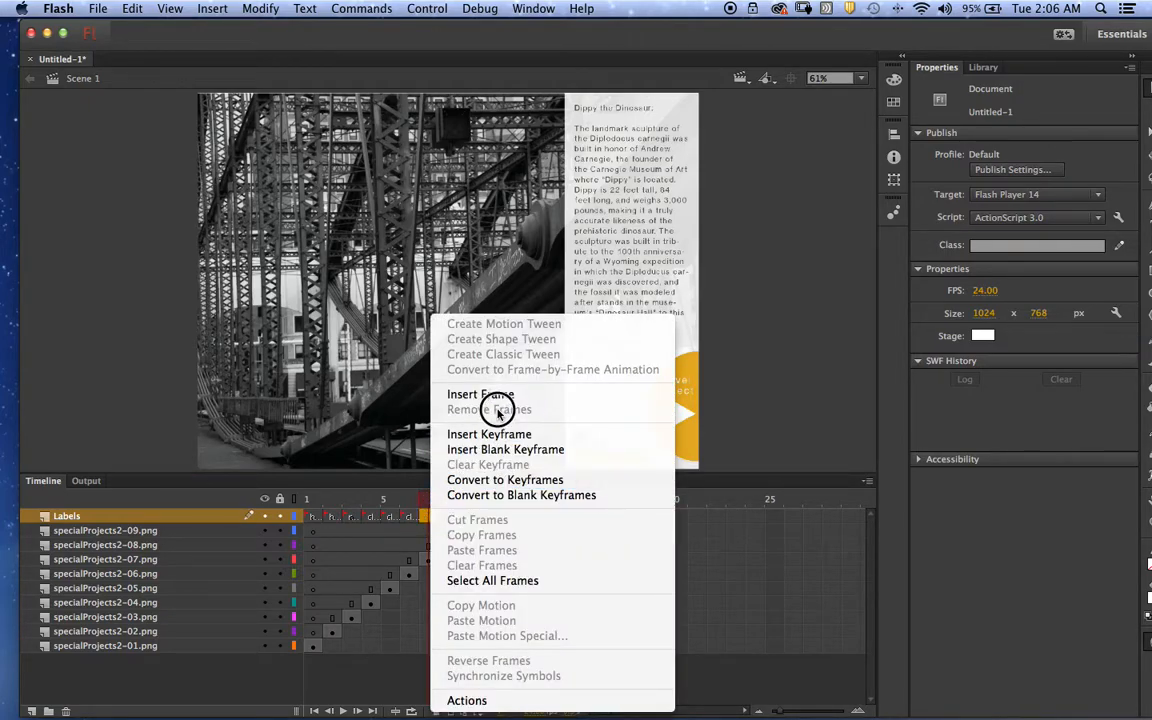
click(497, 450)
click(993, 155)
text(correct)
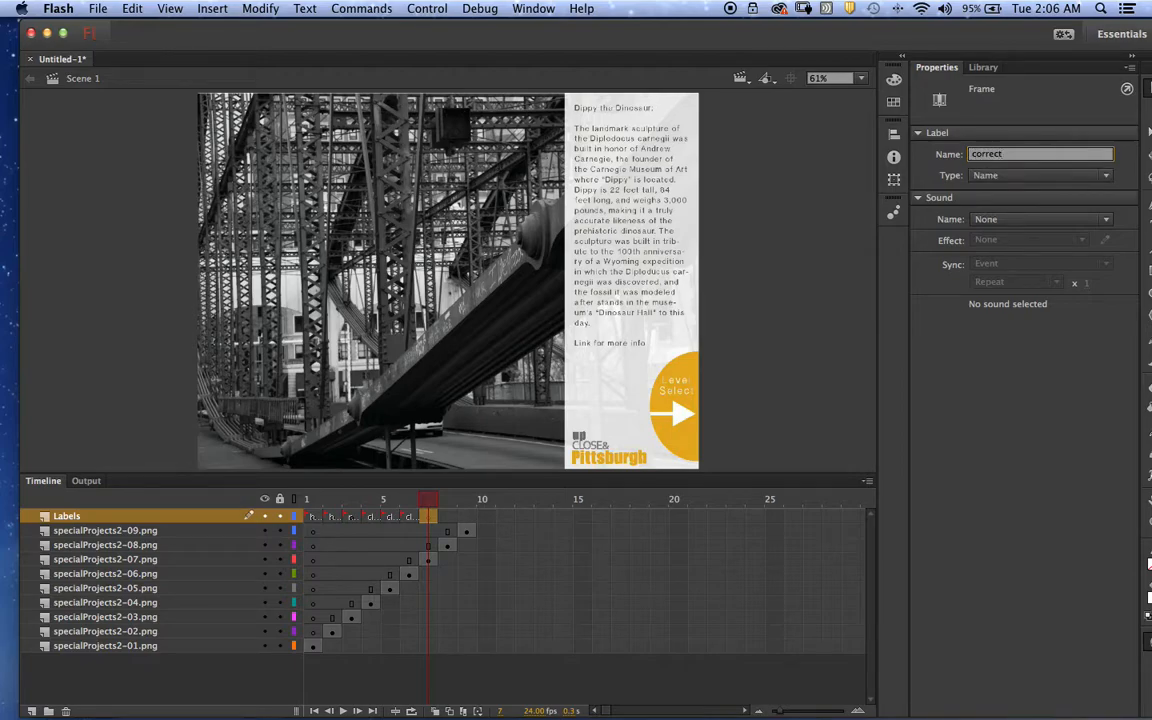
Insert a blank keyframe at frame 8 of the Labels layer and give it the frame label "incorrect".
click(447, 516)
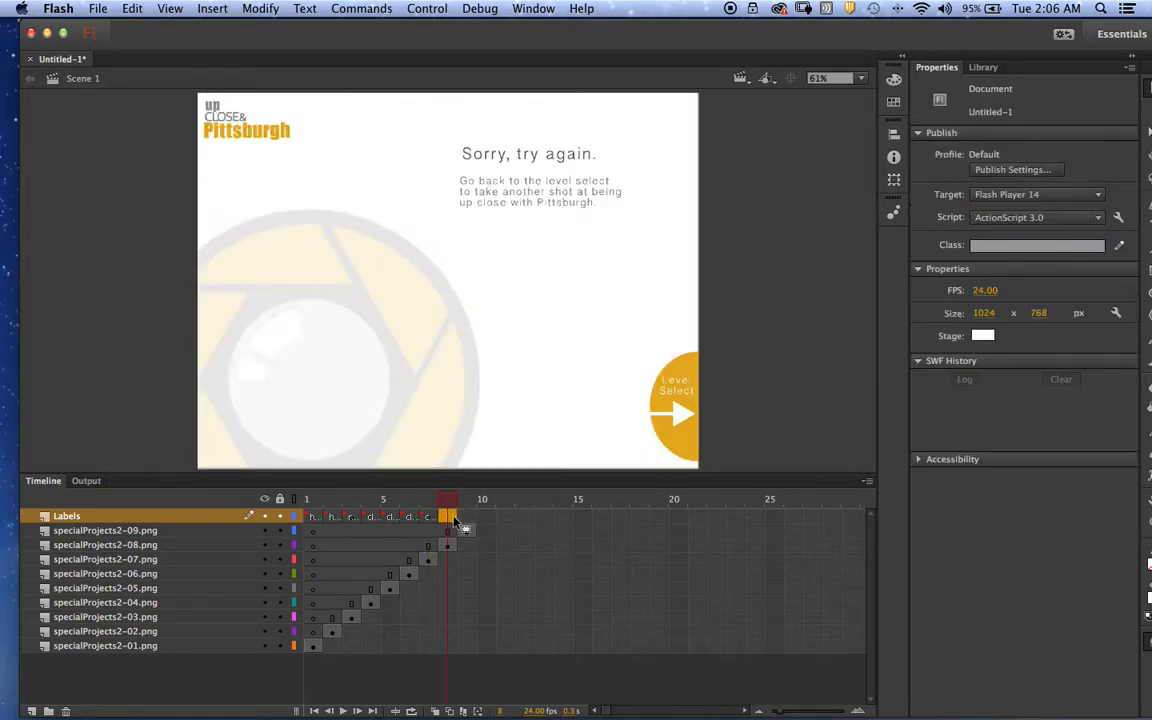
right_click(450, 518)
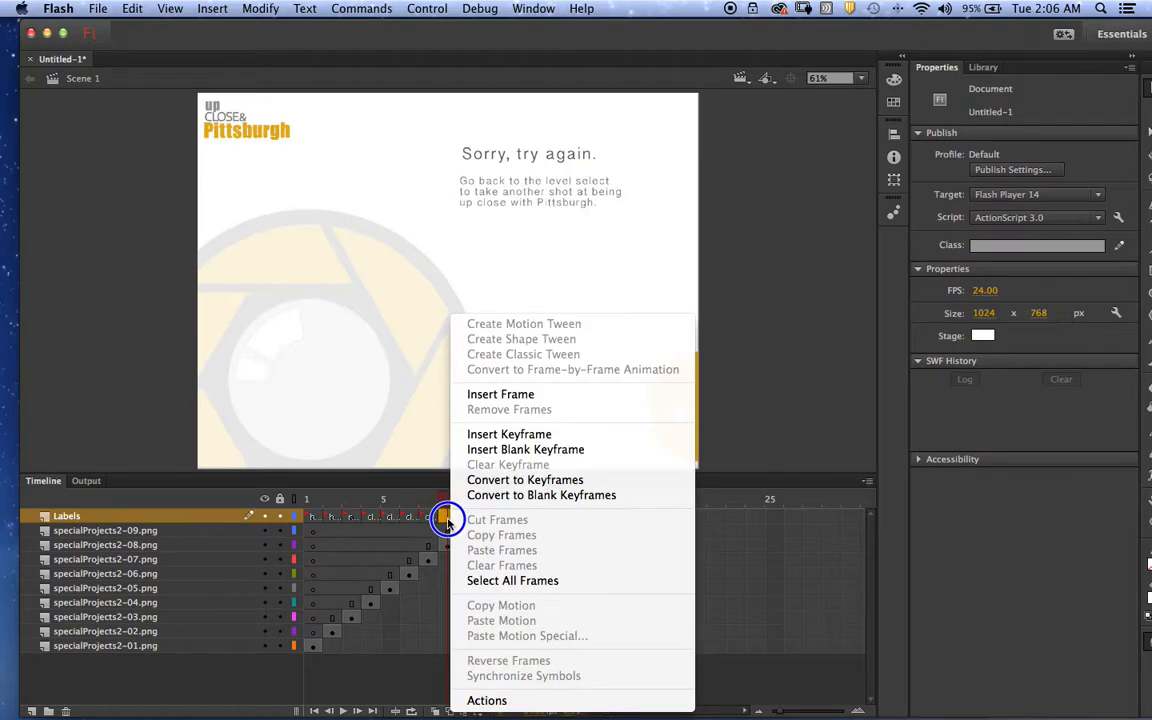
click(487, 452)
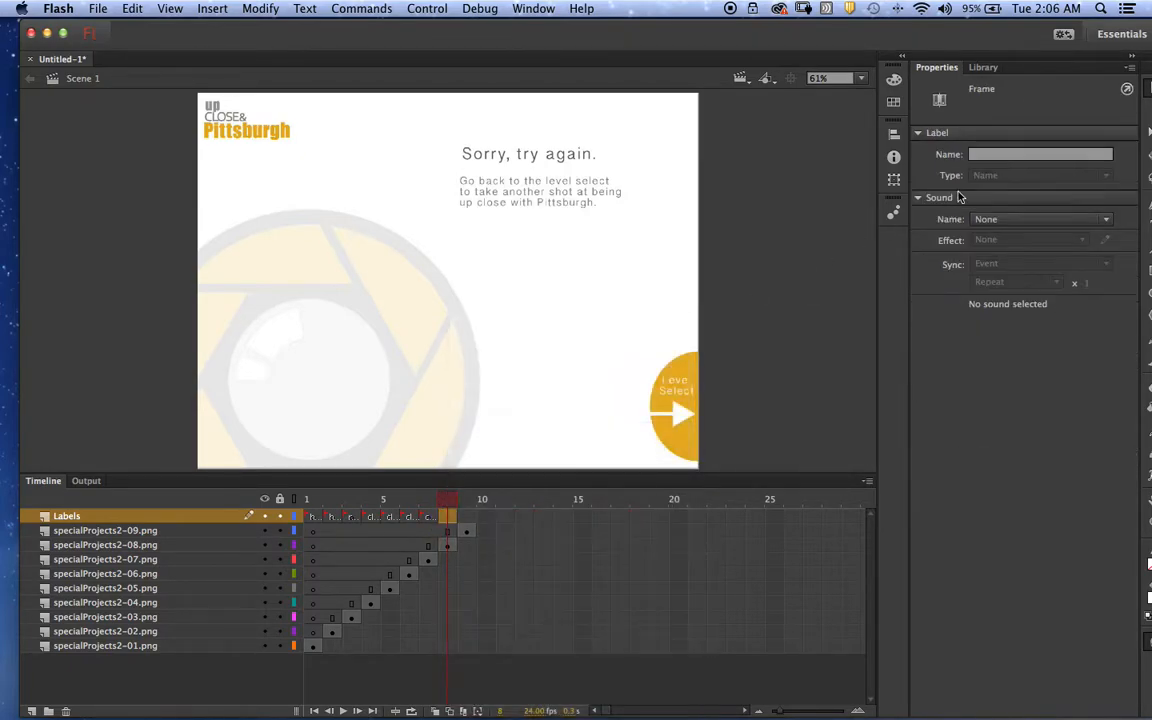
click(1024, 153)
text(incor)
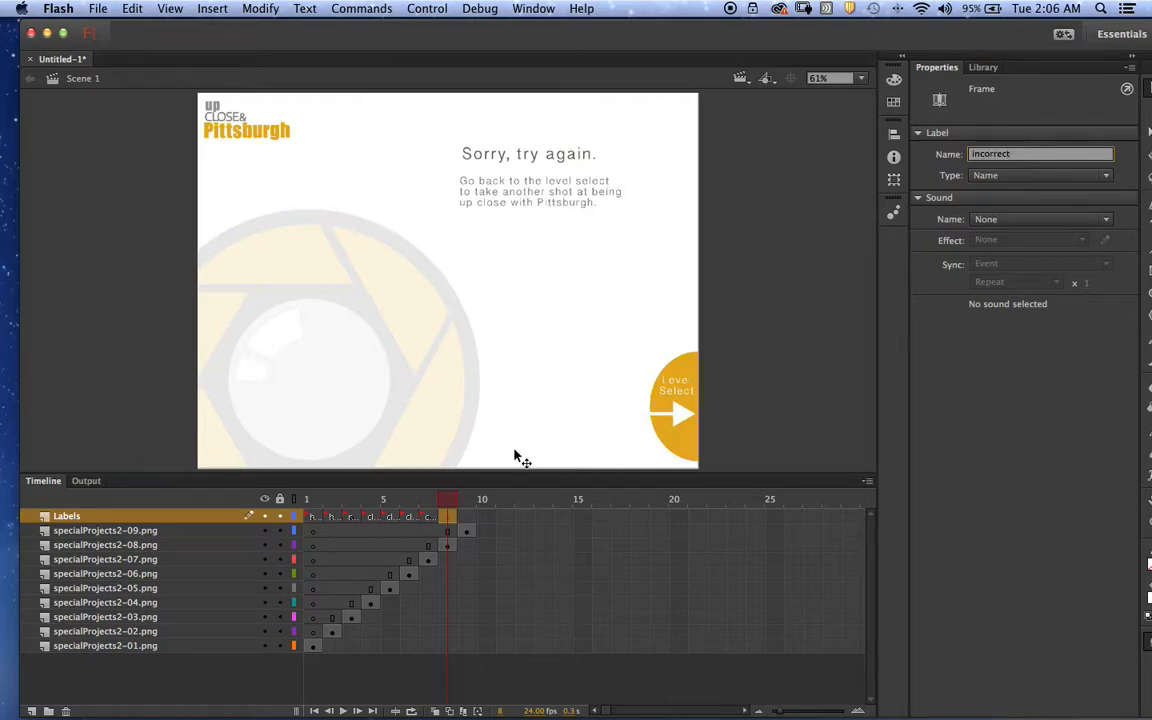
Insert a blank keyframe at frame 9 of the Labels layer and give it the frame label "credits".
click(470, 517)
right_click(471, 519)
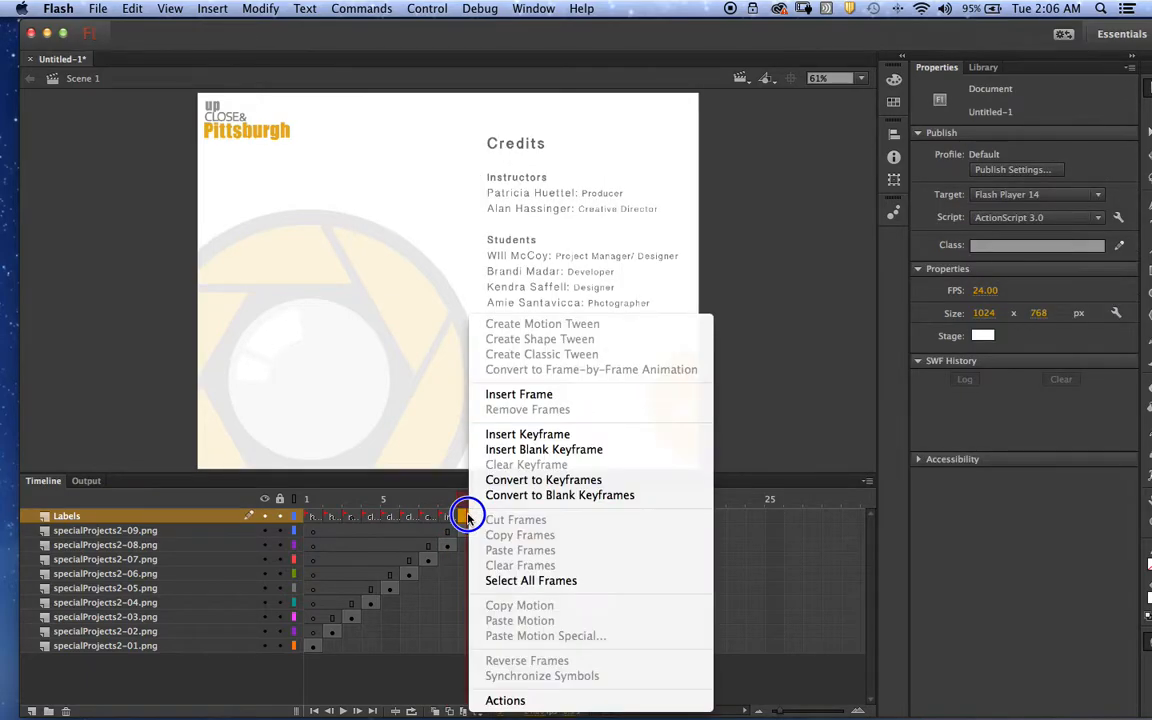
click(525, 449)
click(990, 154)
text(credits)
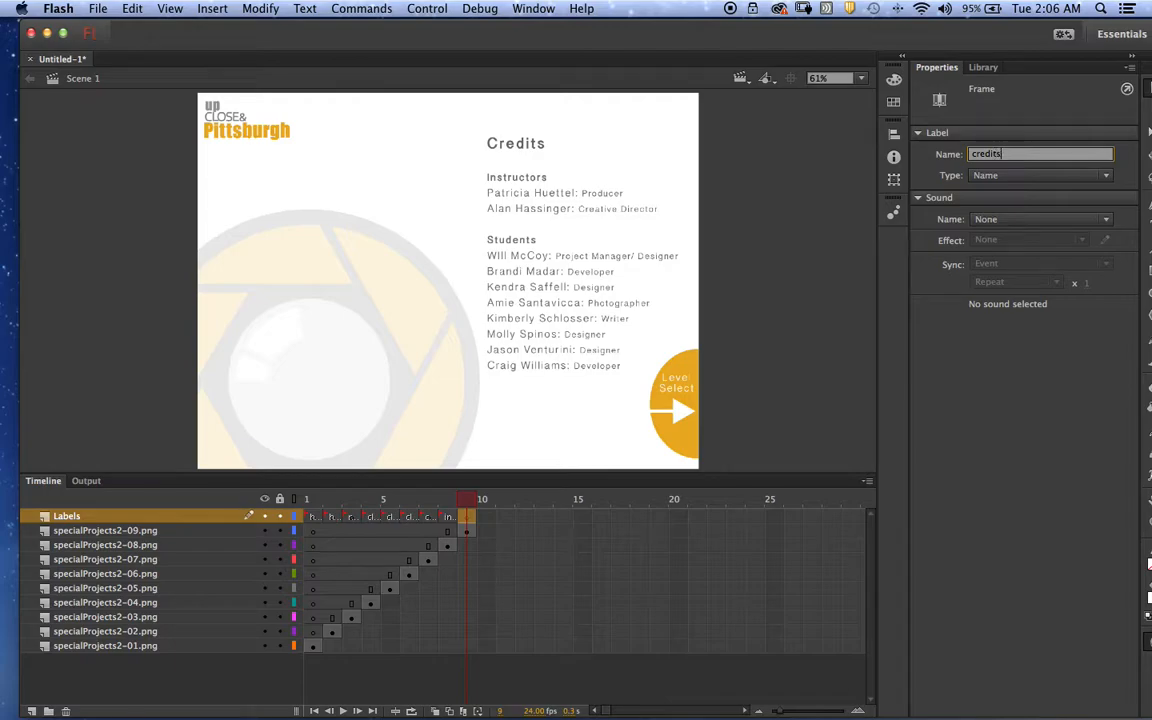
key(Return)
Add a new layer above the Labels layer and name it ActionScript.
click(31, 711)
click(75, 515)
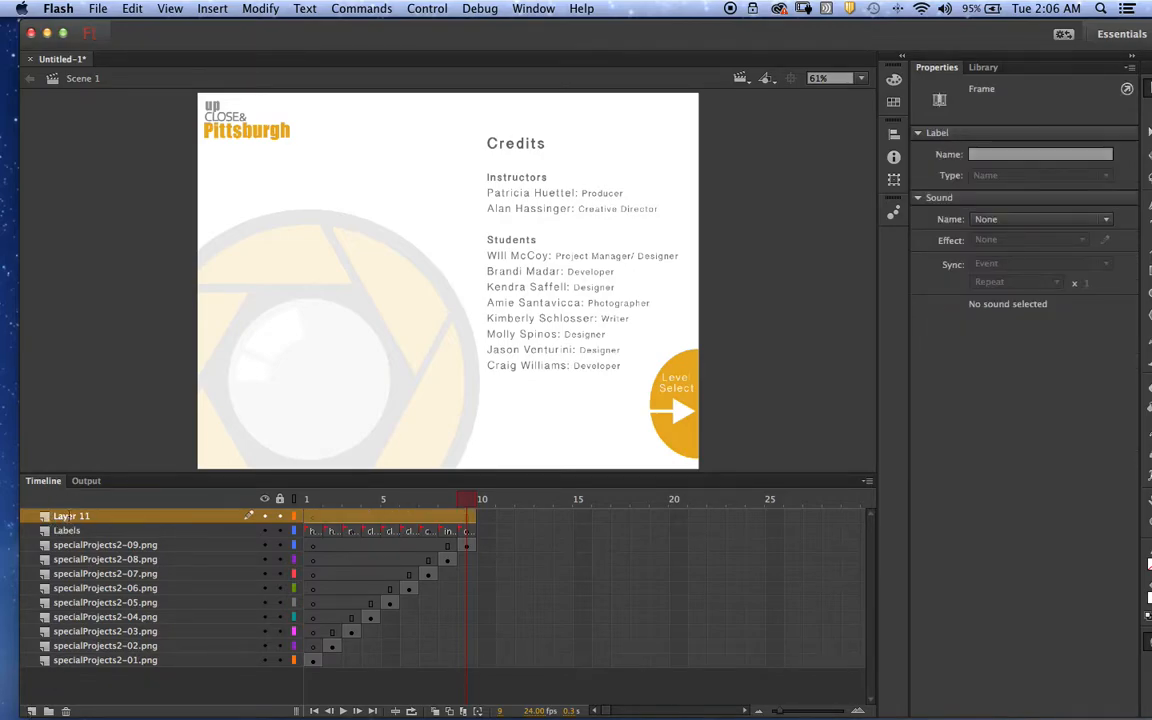
double_click(75, 515)
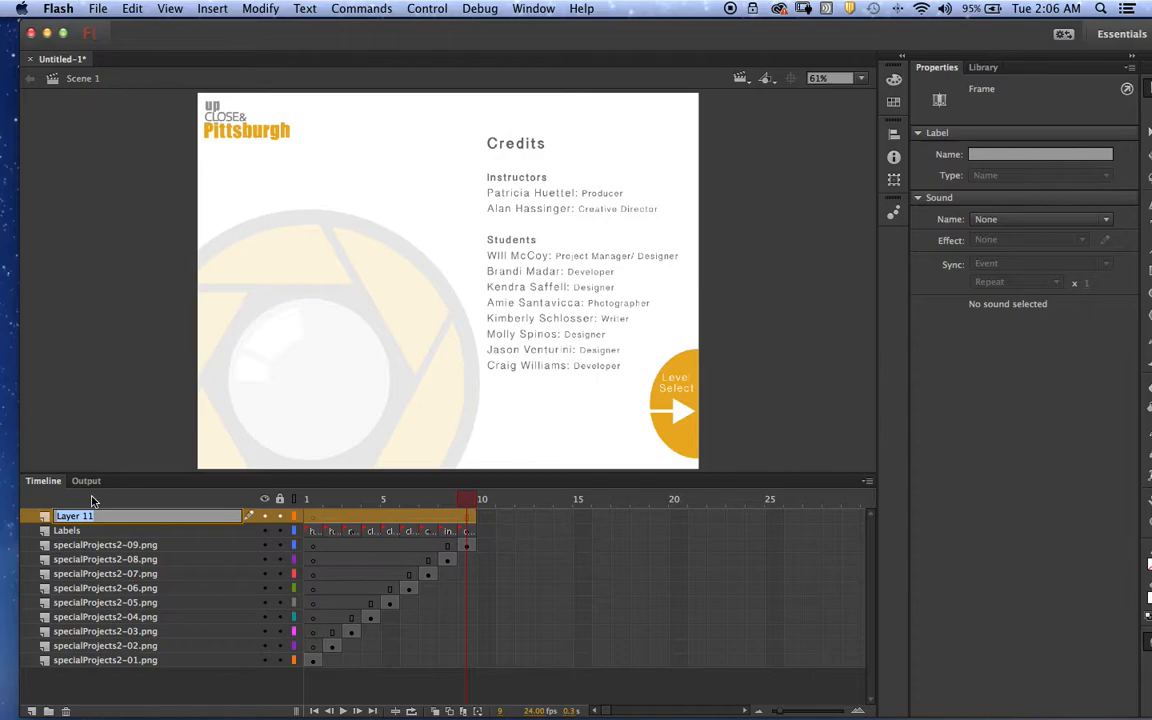
text(A)
text(tionScrp)
key(BackSpace)
text(ipt)
click(467, 559)
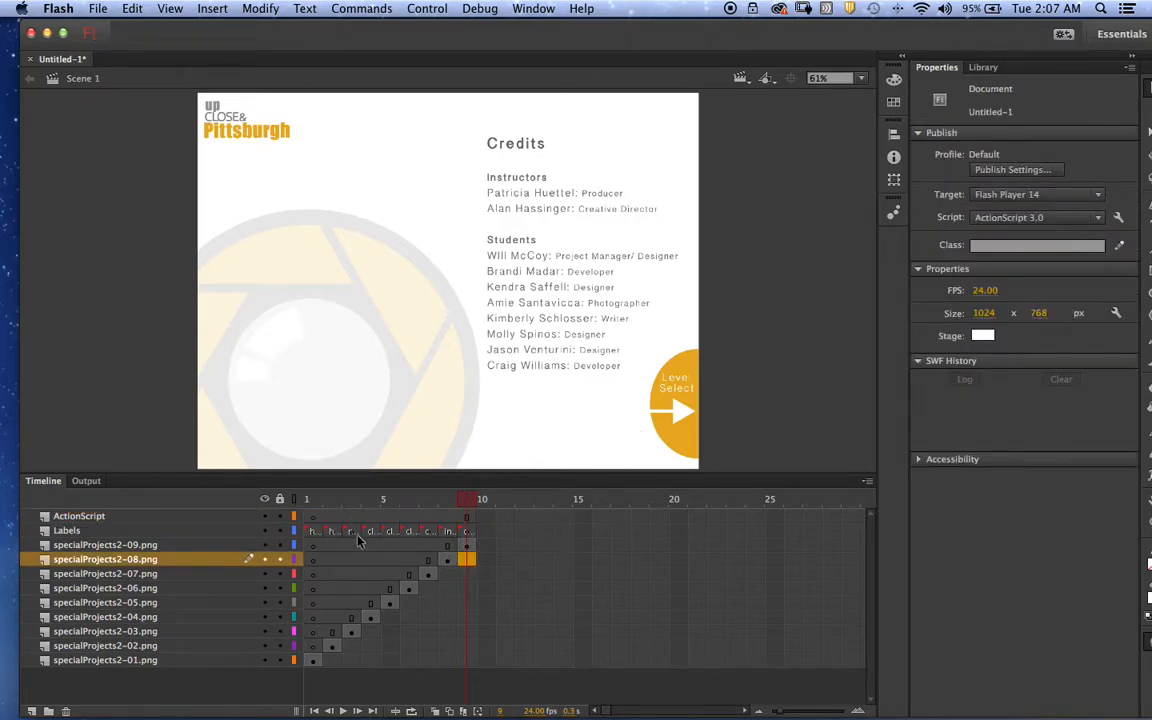